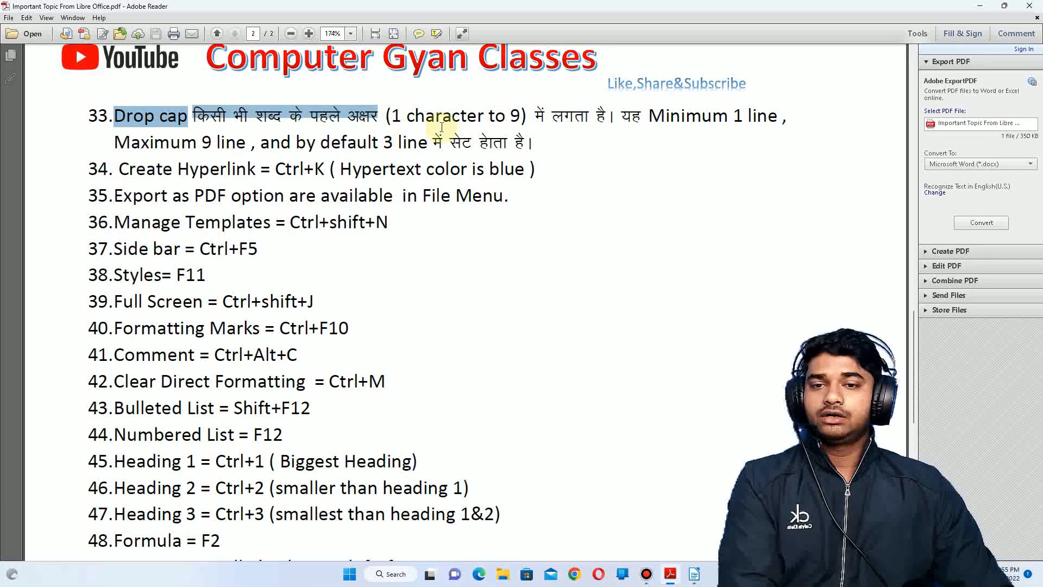
Read item 33 on drop caps in the notes, marking its character range and its minimum, maximum and default line counts
drag(526, 117, 488, 119)
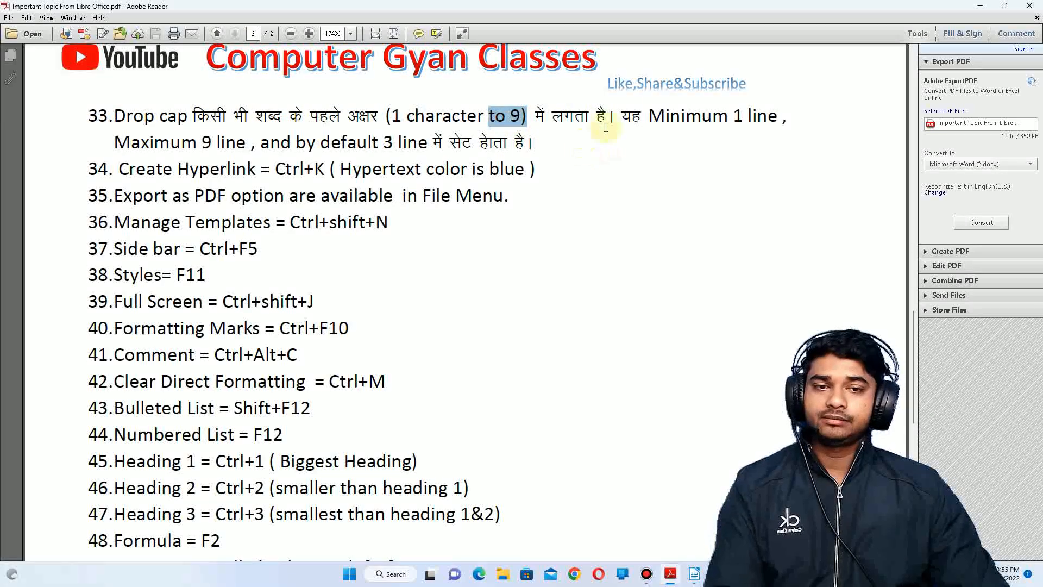
click(650, 114)
drag(650, 115, 733, 117)
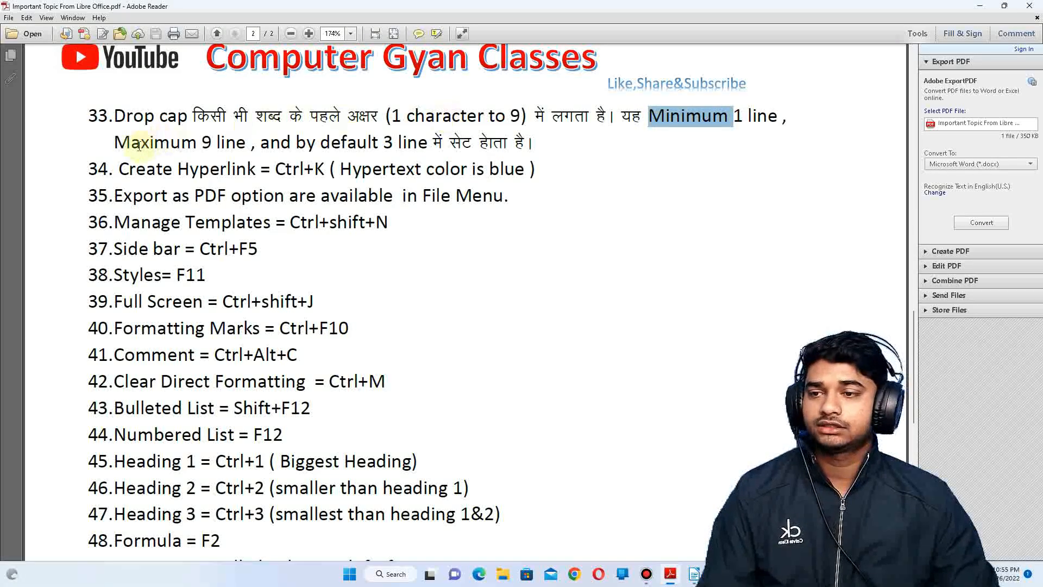
drag(115, 144, 255, 143)
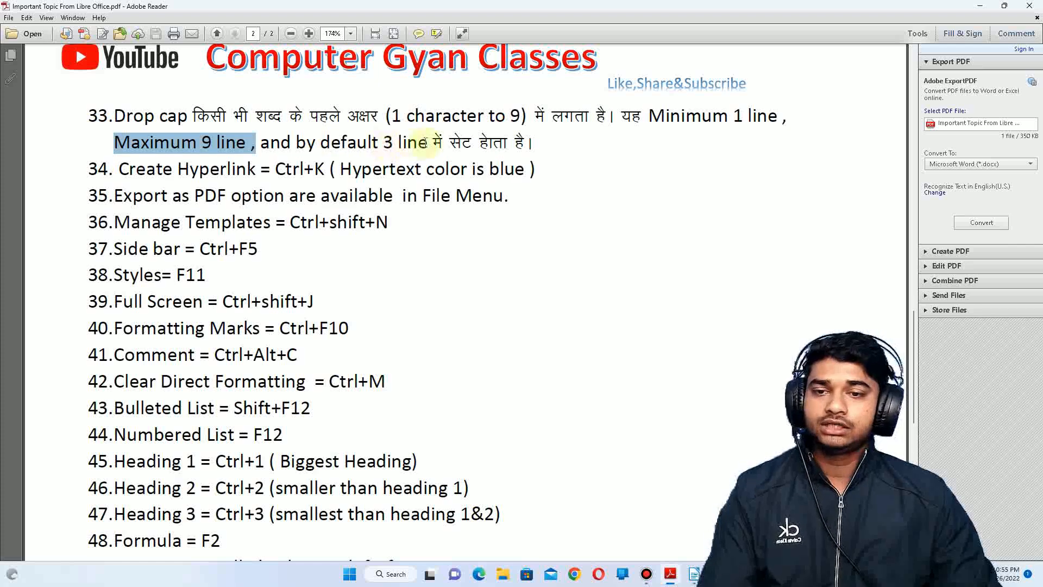
click(537, 145)
drag(534, 154, 115, 116)
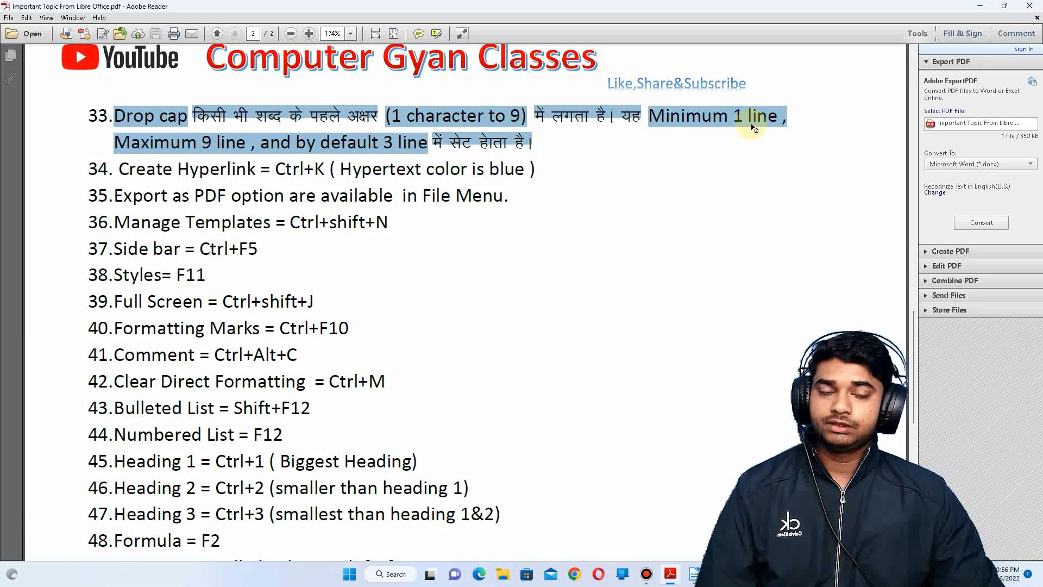
click(156, 144)
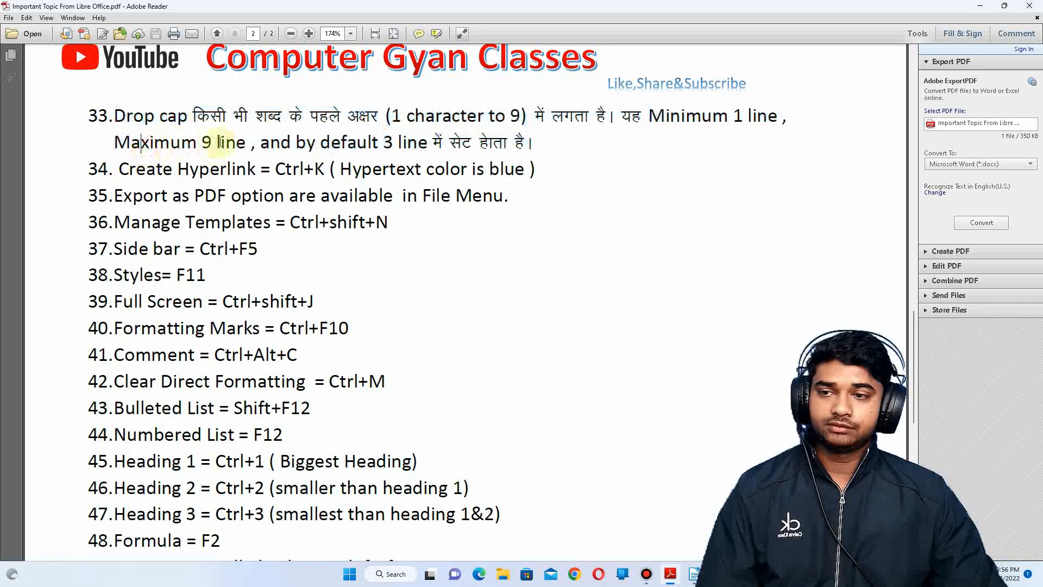
drag(232, 143, 163, 144)
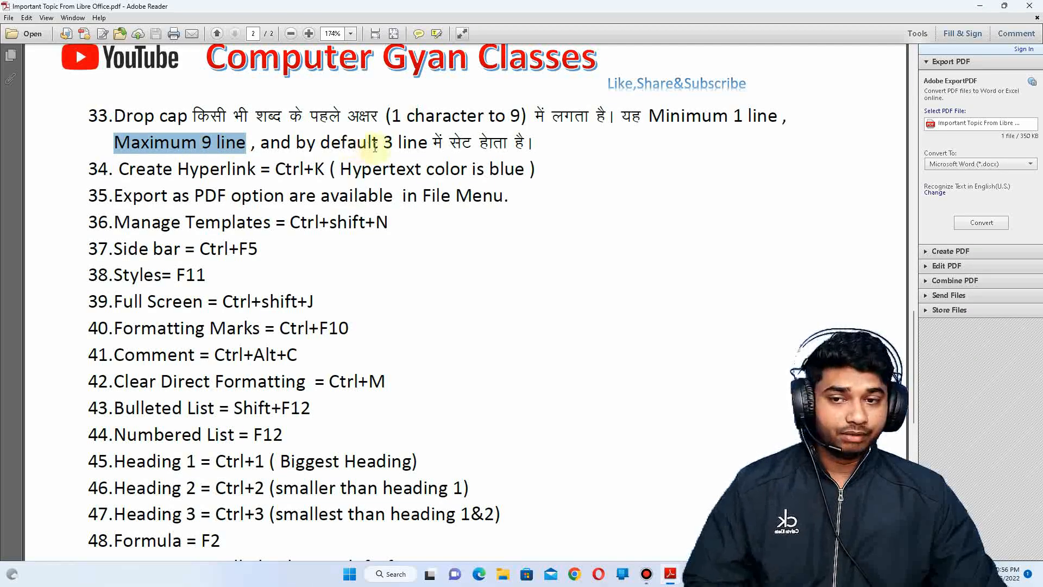
drag(427, 144, 321, 144)
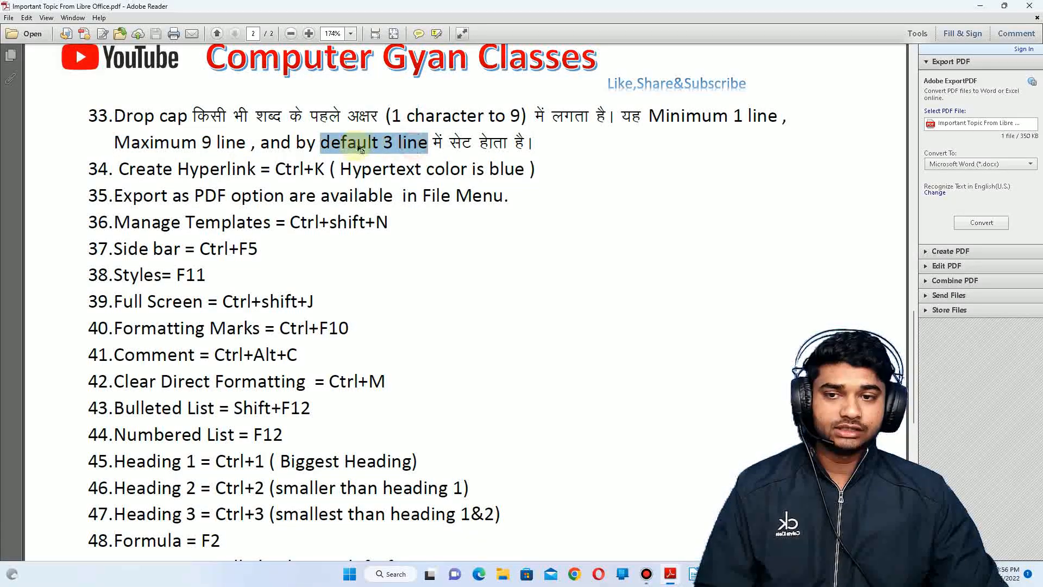
Switch to LibreOffice Writer and replace all existing text with a roughly five-line paragraph of random filler words starting with "Sdf sdfsd fsdf"
key(alt+Tab)
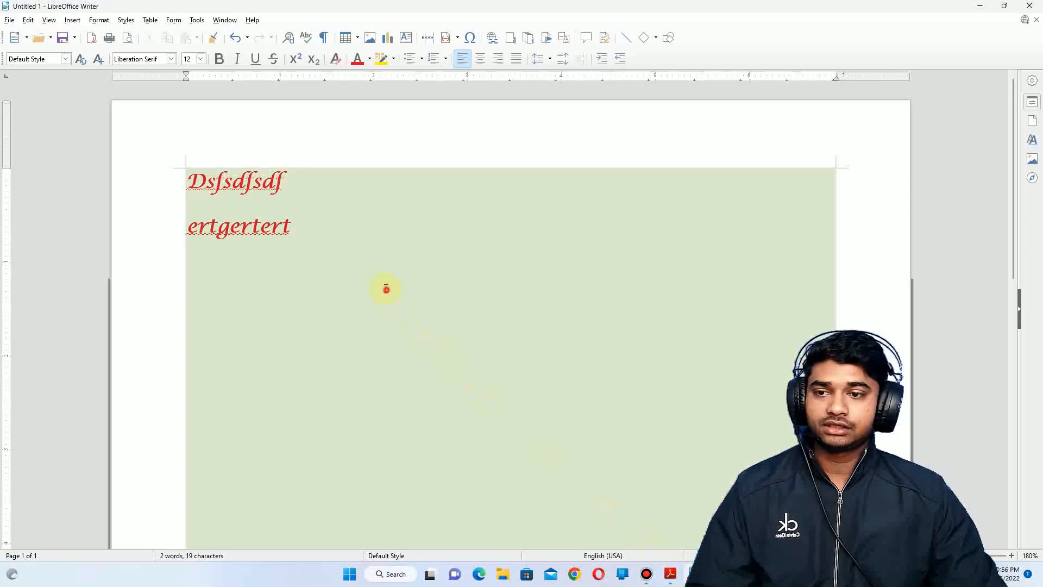
drag(387, 290, 158, 168)
text(Sdf sdfsd fsdf hsdfj sdfh sjdfsdhf jsdfj jkhsdj)
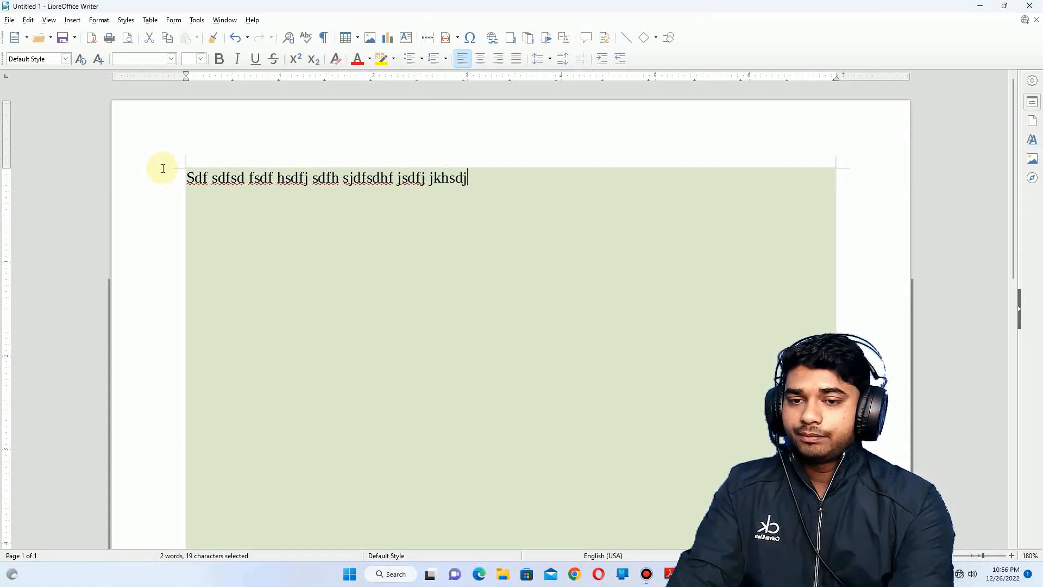
text( fhjksdfhjksd fjksdhfjksdhfj sdkjfh jksdfh kjsdhf jks)
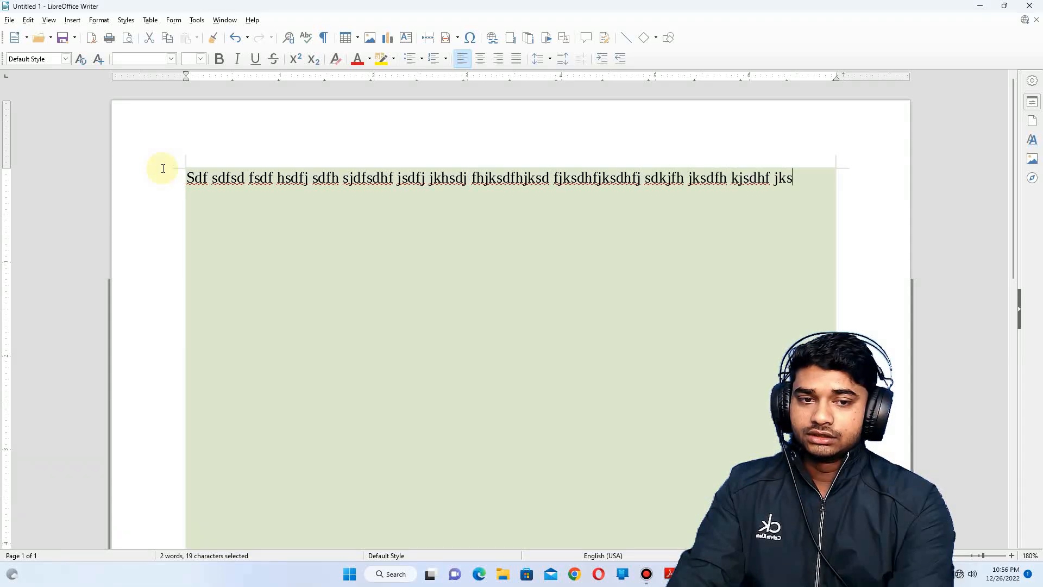
text(jka kj hdskjhf kjsd fjksdaf jkdskjf hsdj jksdfh)
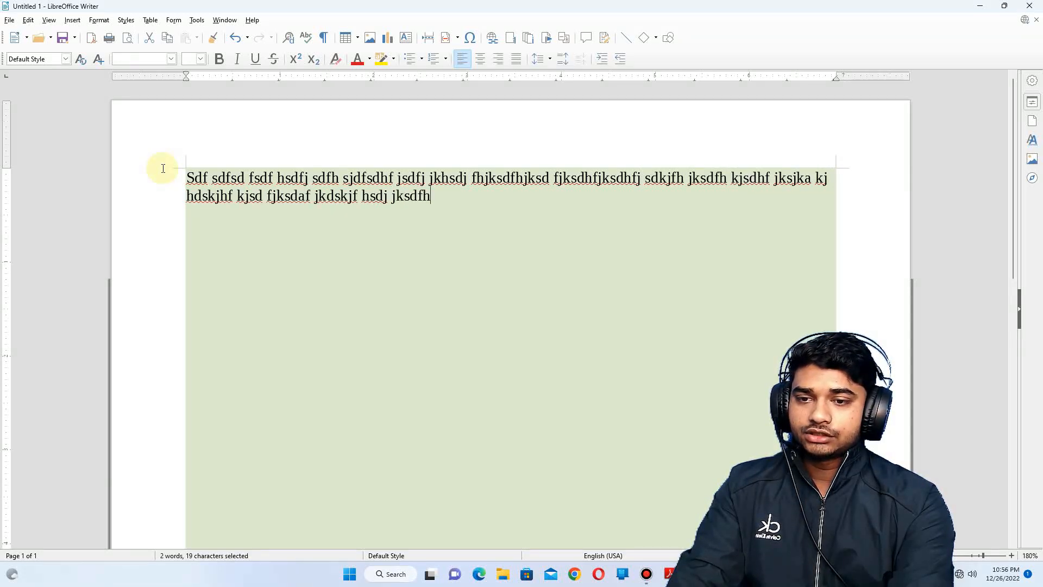
text(sjd fkjsdhfkja hkljf hdsjkf hsjkdhf kjsdhf kjsdhfkjsdkj)
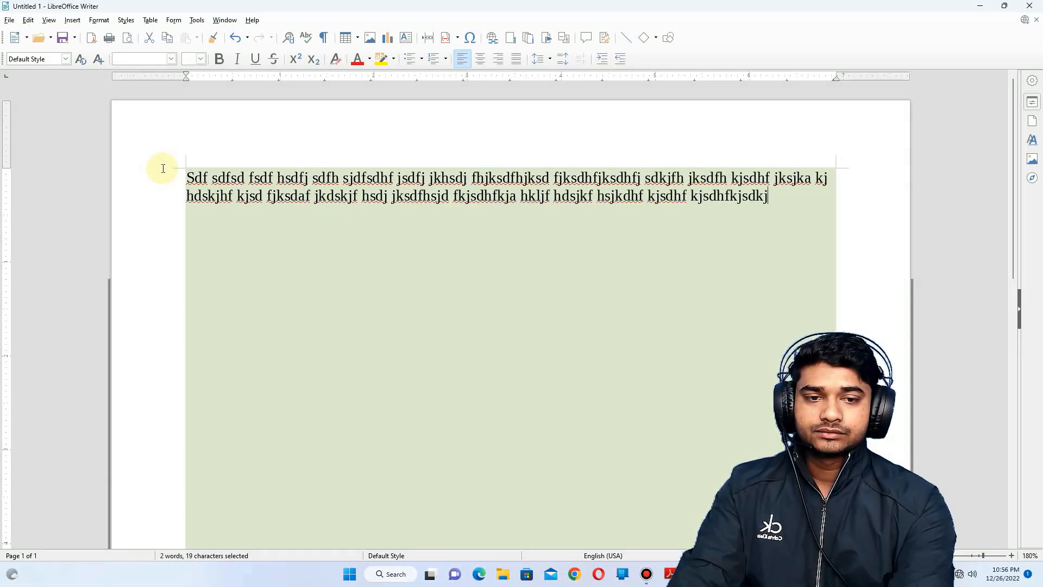
text(f sdkjfjksdhfkjsd hfkjah kjf dhs jfksdhkjf hsdkj fsdk)
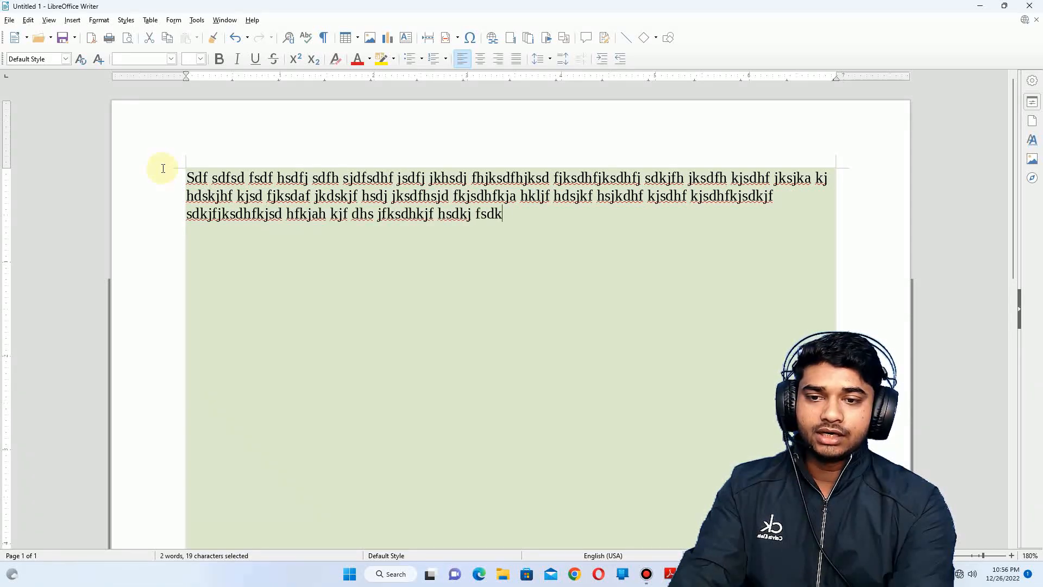
text(jfh ksdjfh kjsdhf kjsdhf kjsd hkjsdhf kjsdhkjsd)
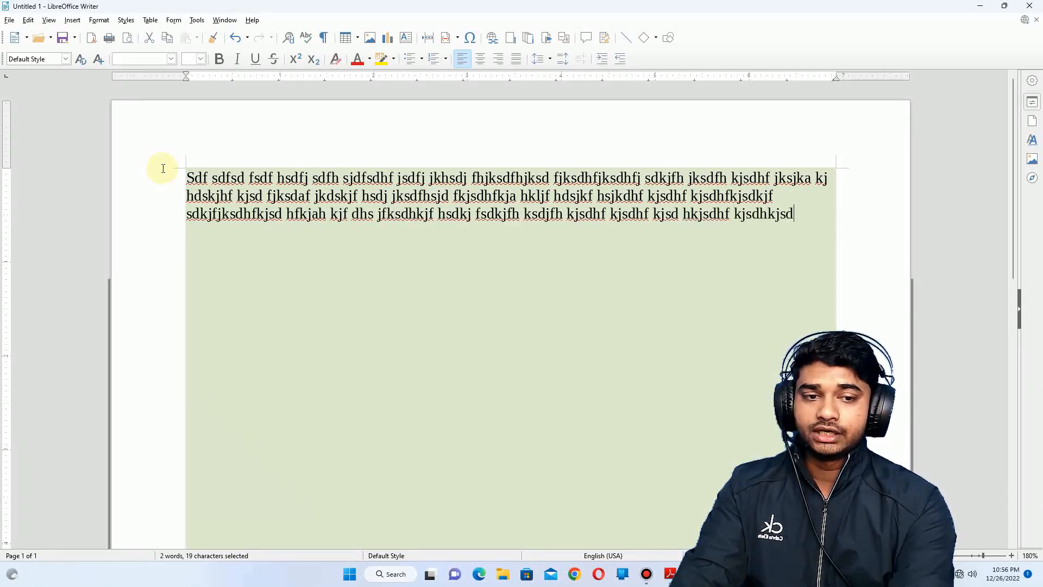
text(hfjksdh kjfshdkjfh sdkjf hsdkjfh skdjfh kjsd hfksdjlfh )
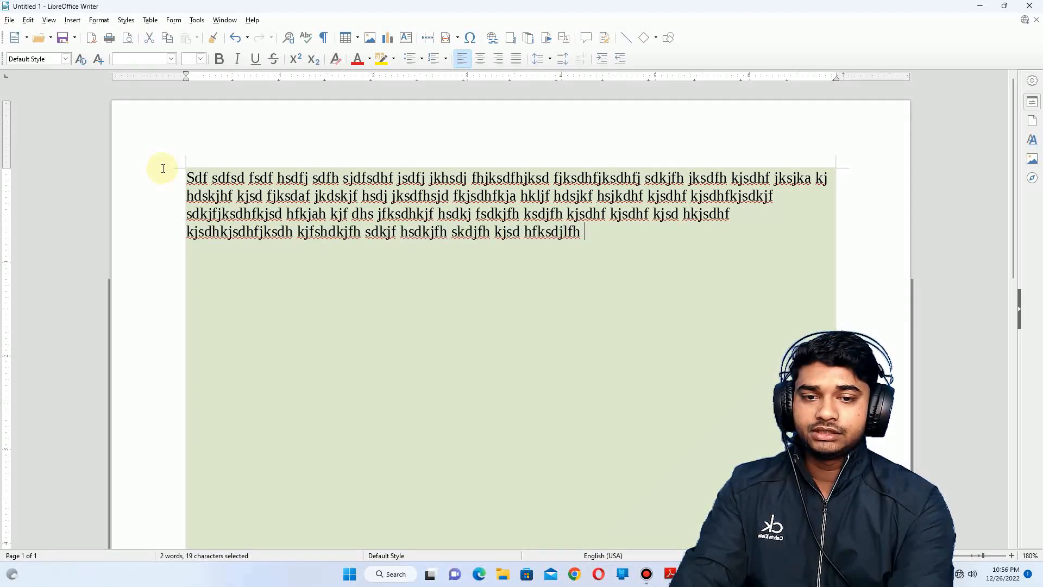
text(jksdhf kjahkjdh kjf hsakj hkjsdah fjkasdhf kjasd h)
text(sdf sdfsdf sa)
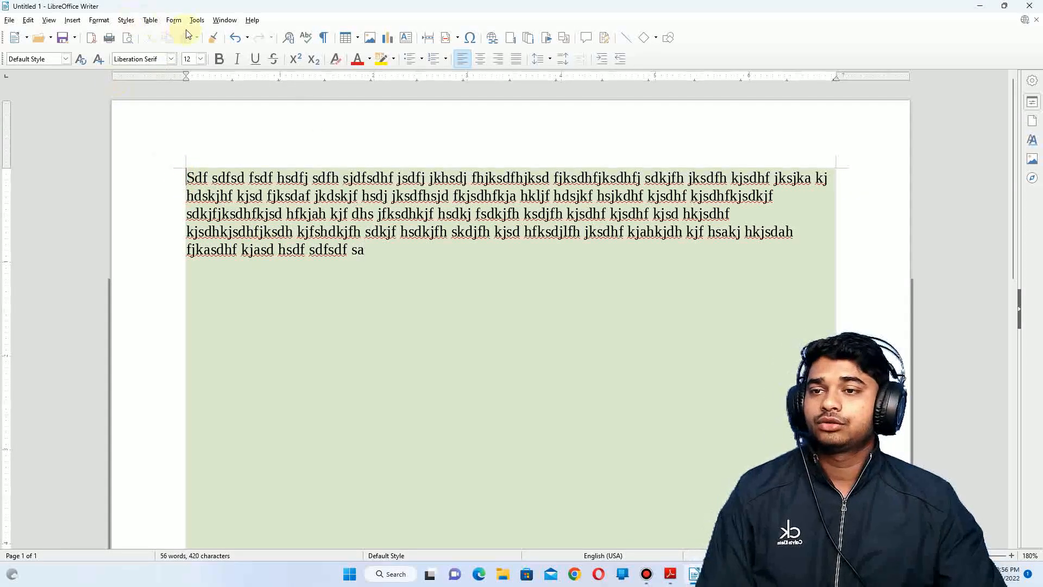
Open the paragraph's drop cap settings and enable the display of drop caps
click(73, 20)
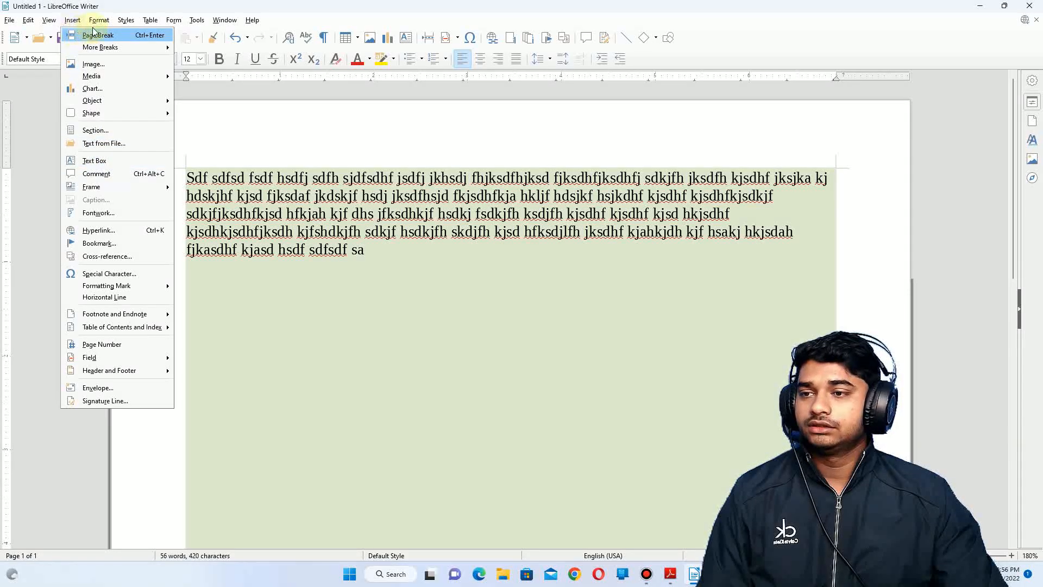
mouse_move(96, 27)
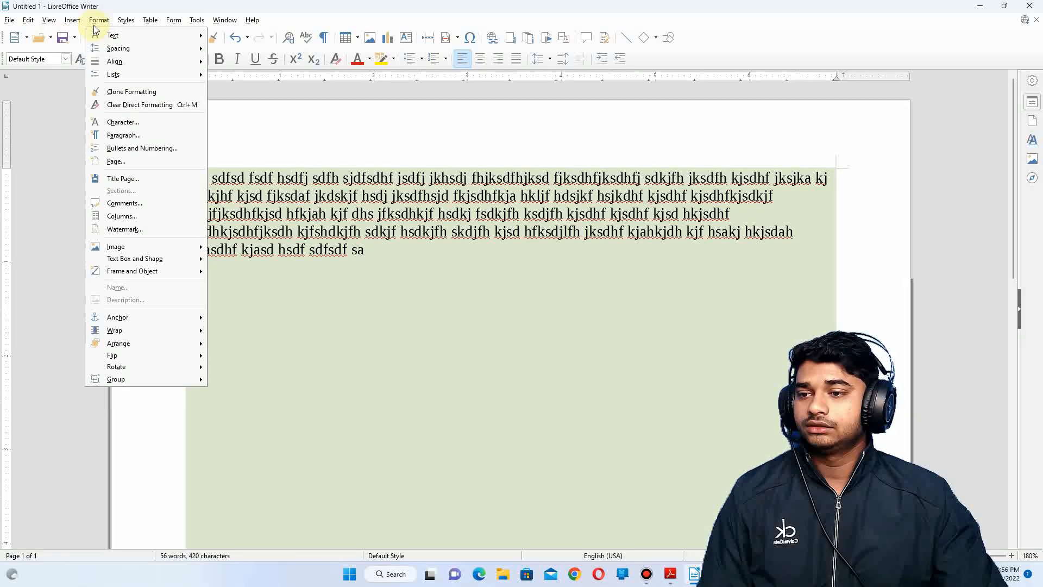
click(124, 134)
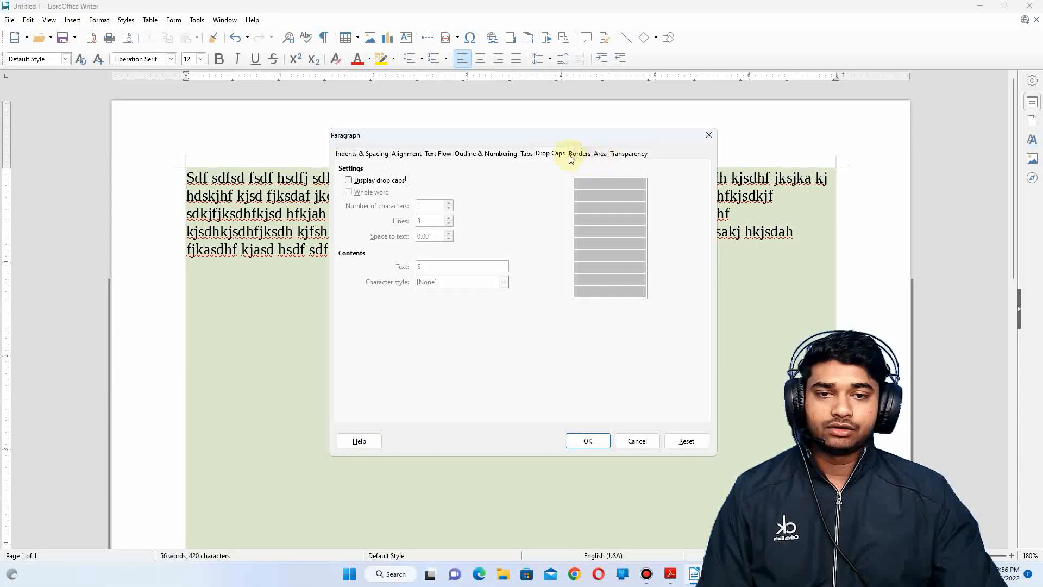
click(379, 183)
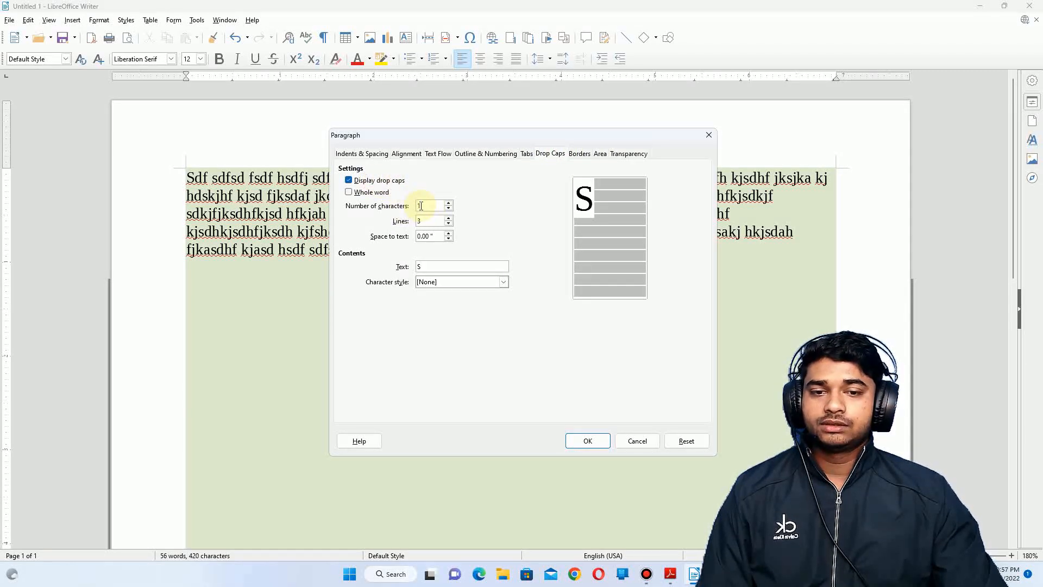
Raise the drop cap's number of characters to 9
click(448, 204)
click(448, 204)
click(449, 204)
click(449, 203)
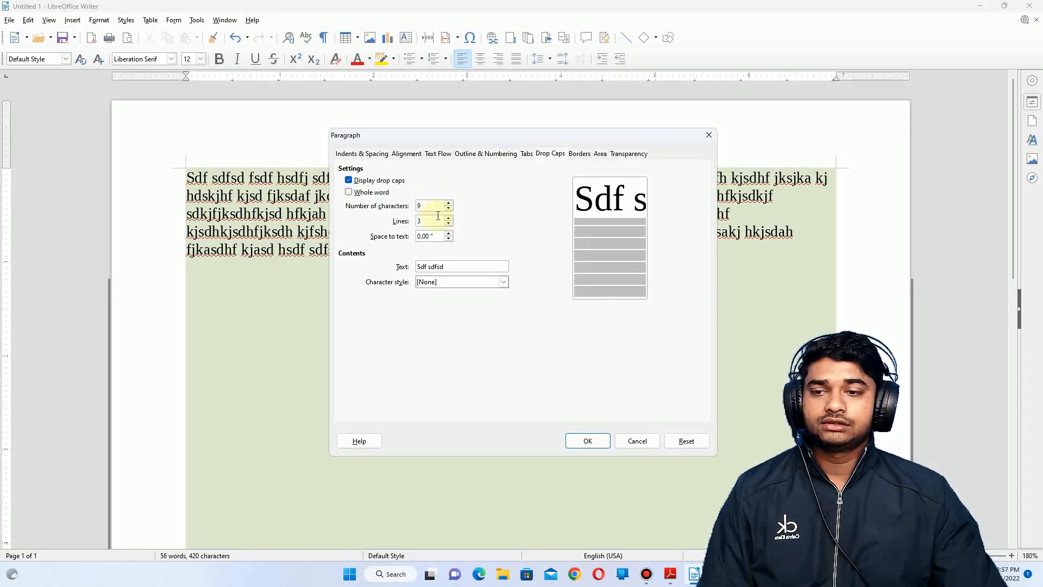
Set the drop cap's number of characters to 1, apply the paragraph settings and inspect the lines beside the enlarged letter
click(448, 209)
click(448, 209)
click(448, 208)
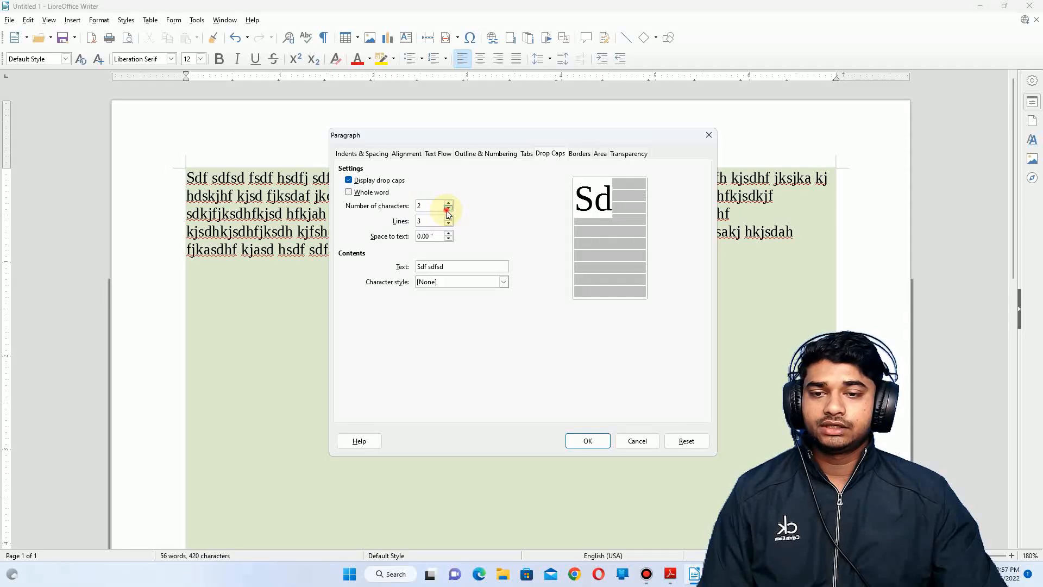
click(448, 208)
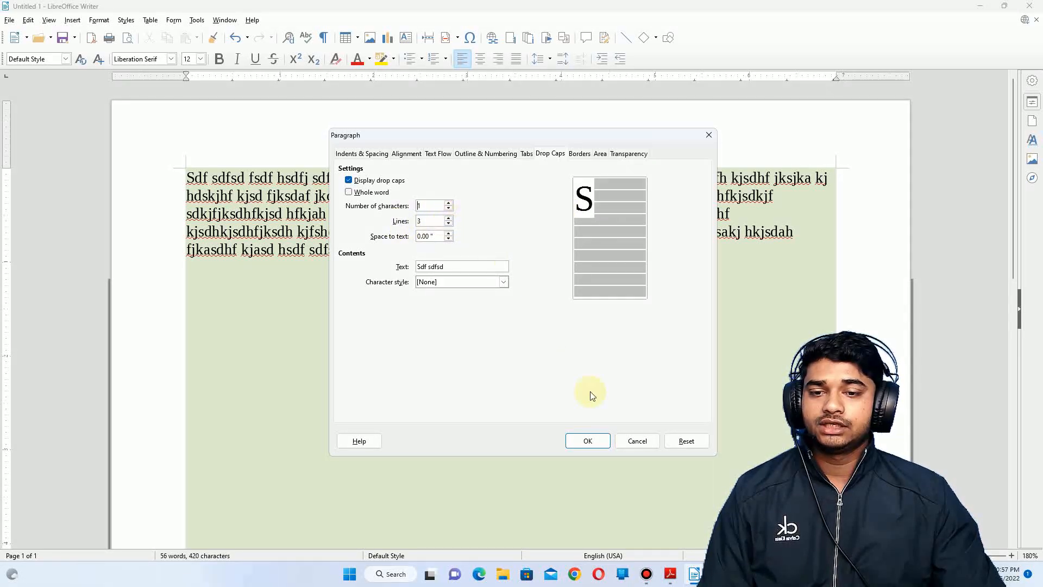
click(598, 439)
click(245, 249)
click(206, 193)
drag(206, 193, 267, 214)
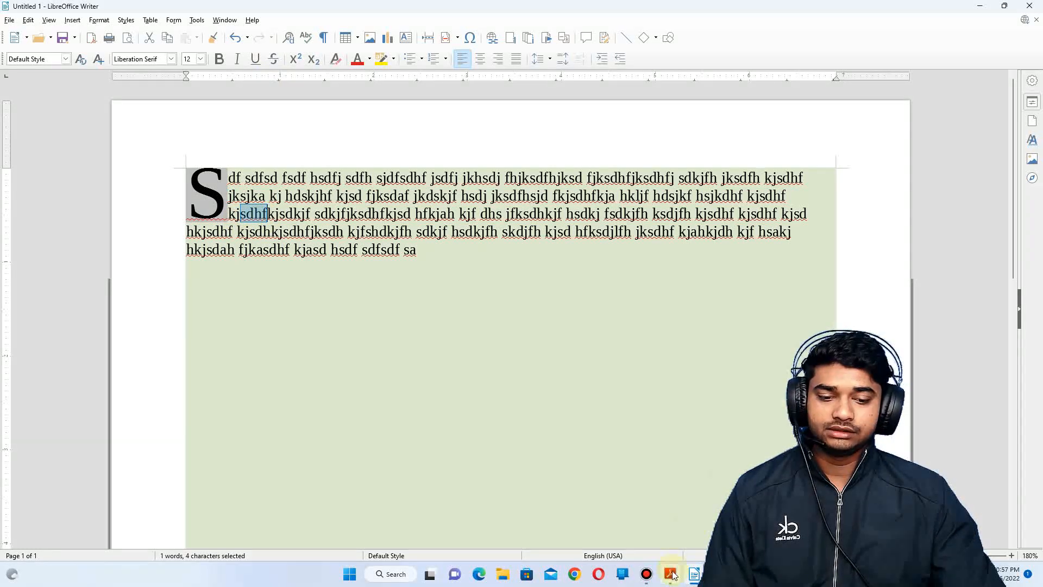
Switch to the PDF notes in Adobe Reader and read item 34 on creating a hyperlink, marking the remark about hypertext color
click(672, 574)
click(224, 114)
drag(225, 114, 323, 169)
click(298, 193)
drag(90, 169, 525, 172)
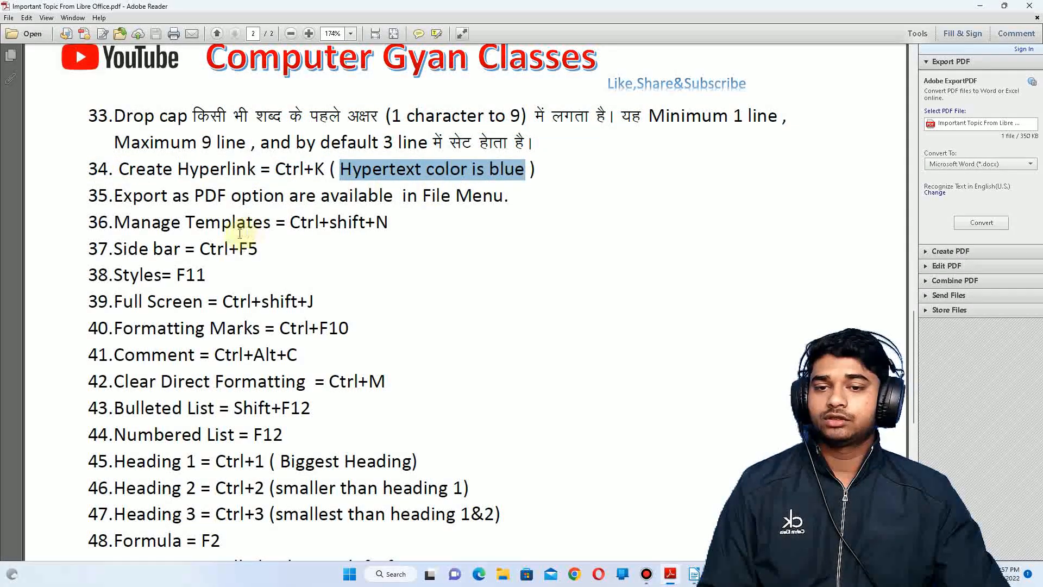
click(206, 225)
drag(341, 172, 530, 169)
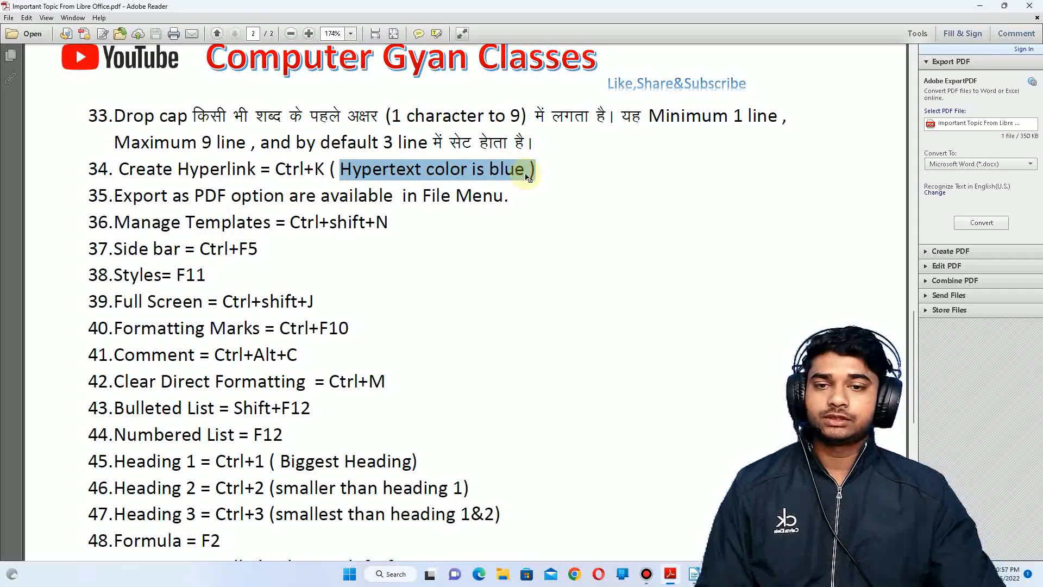
click(470, 228)
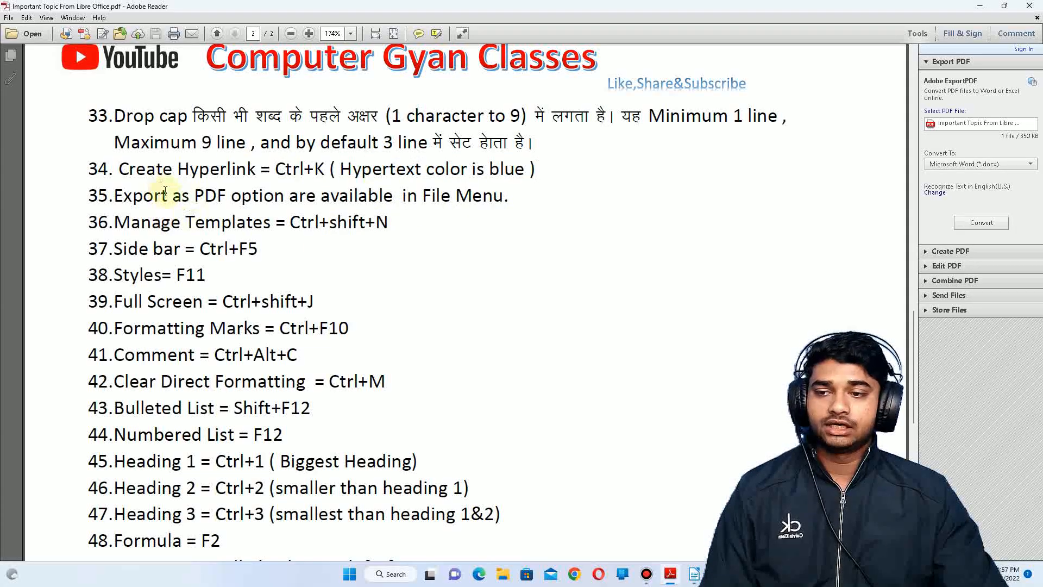
Mark item 35 on exporting as PDF in the notes and view the Export As options in LibreOffice Writer
drag(112, 197, 504, 202)
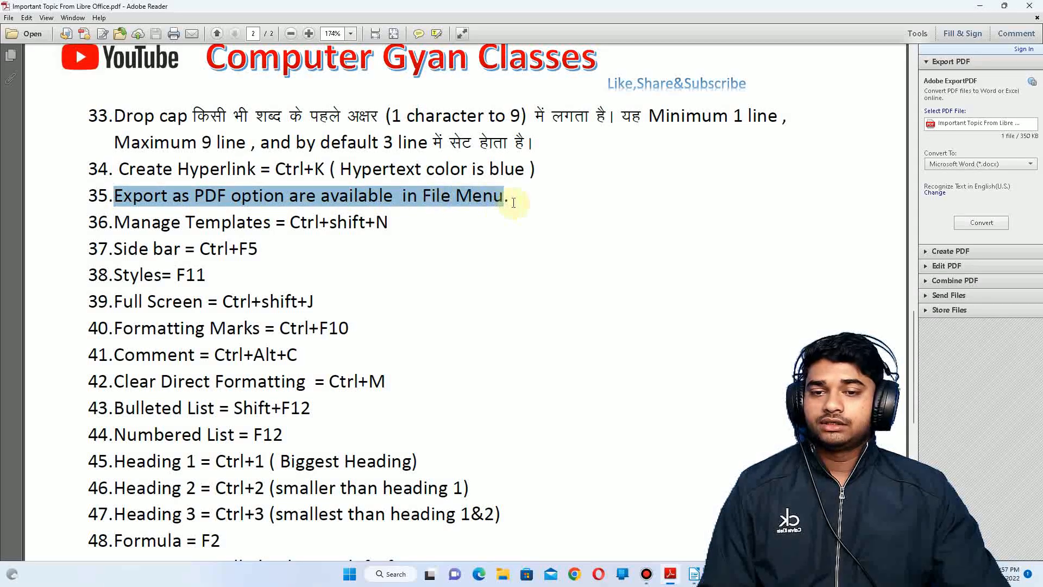
click(694, 573)
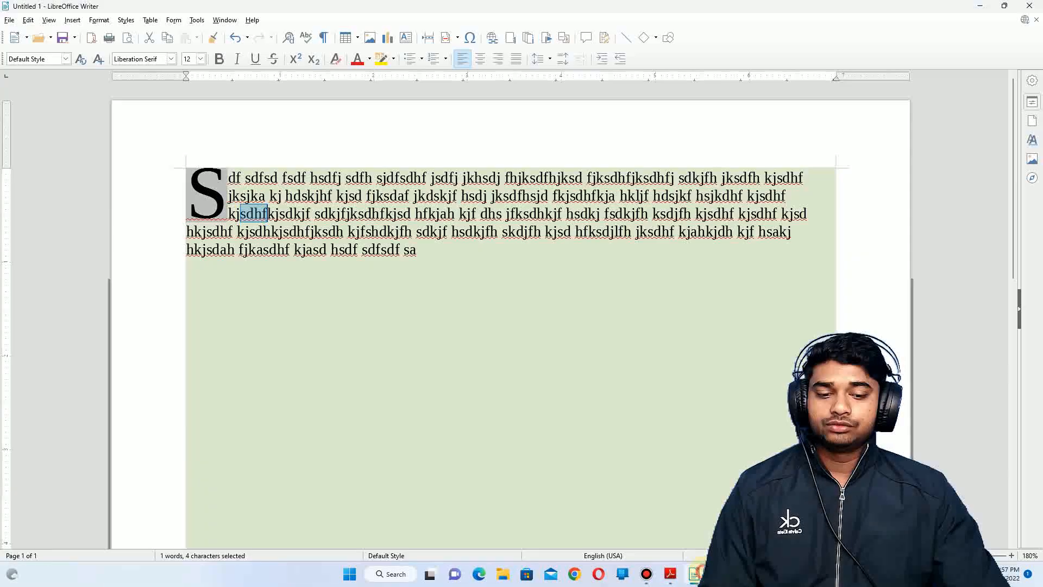
click(12, 21)
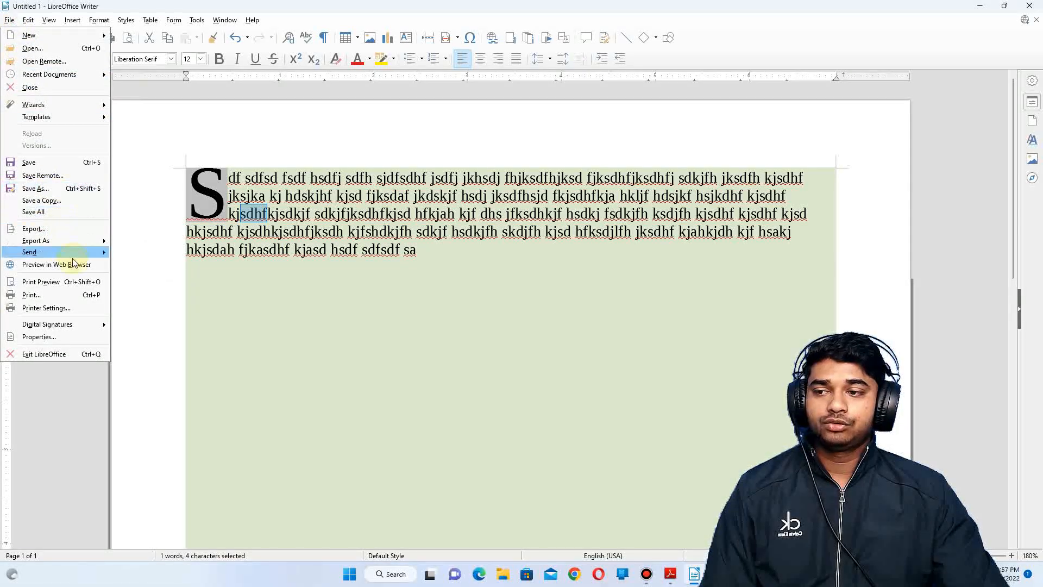
mouse_move(66, 243)
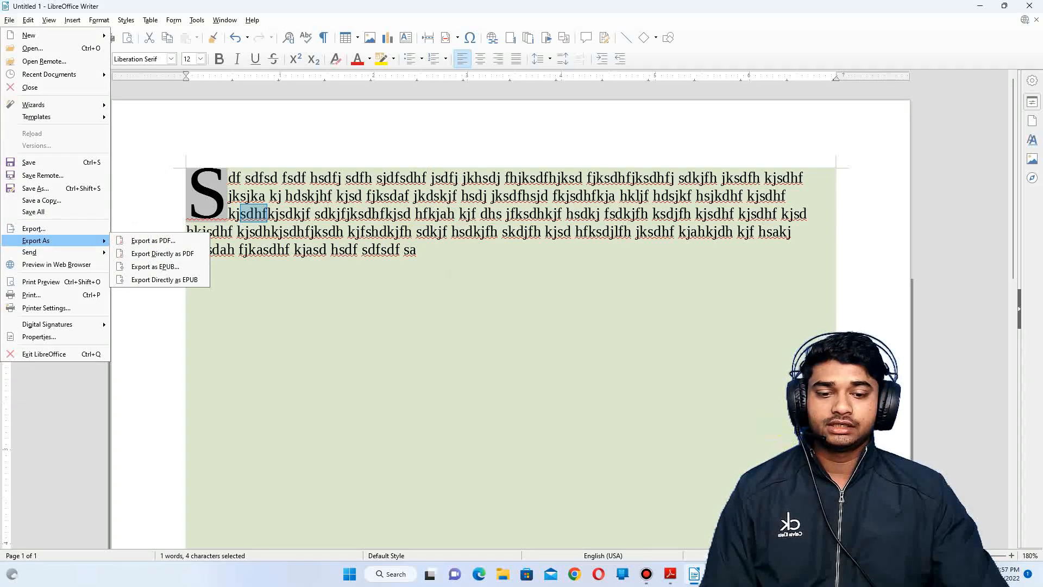
Return to the notes in Adobe Reader, mark item 36 on the Manage Templates shortcut and look over the items below it
click(670, 575)
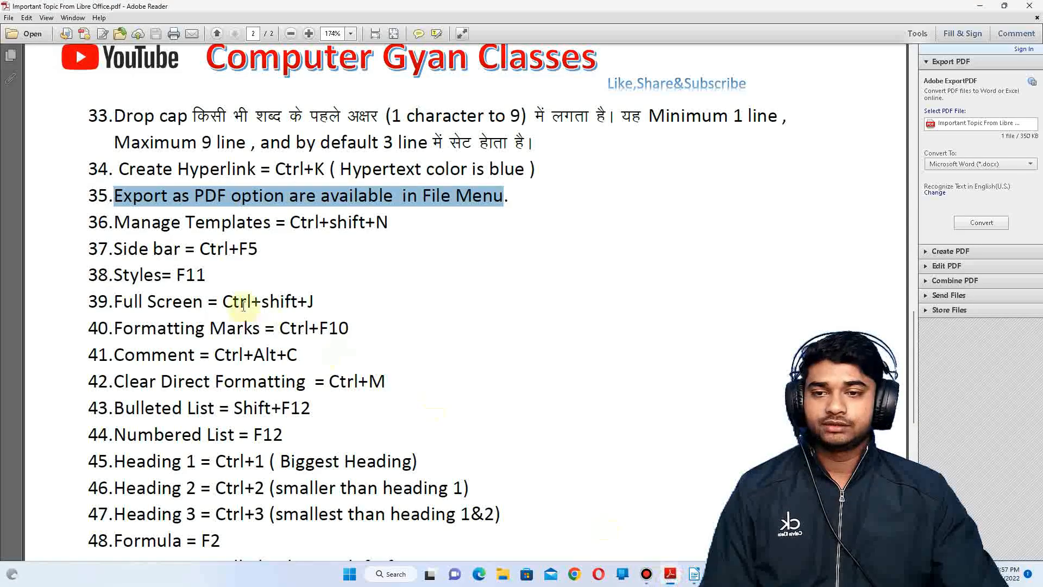
drag(112, 224, 392, 224)
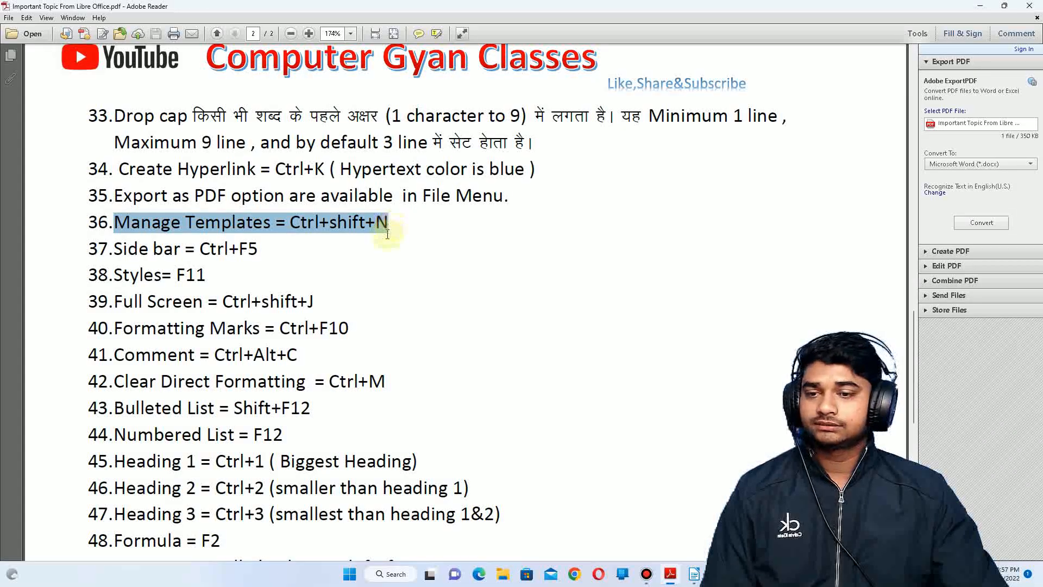
scroll(386, 241, down, 5)
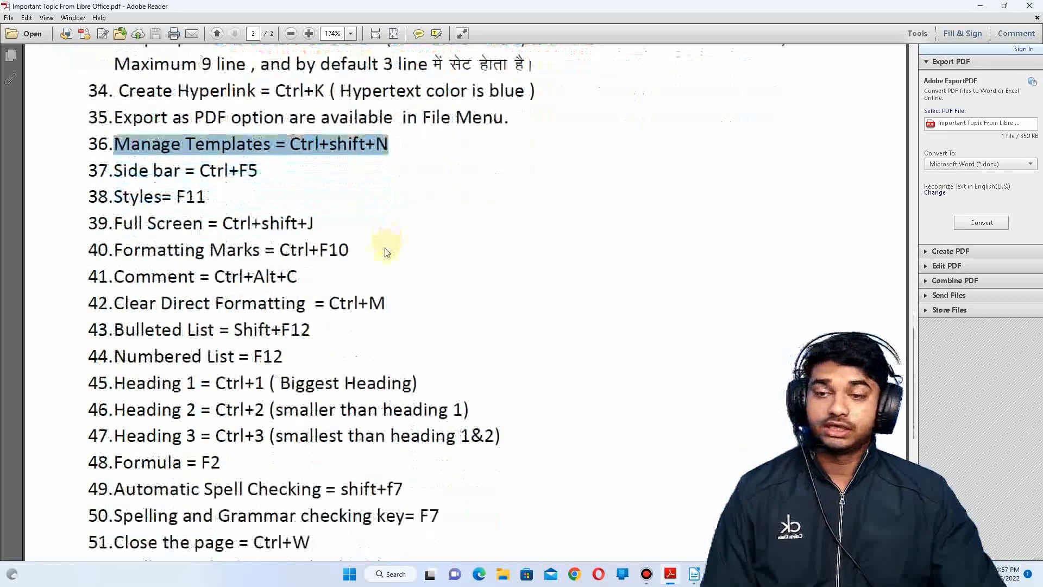
scroll(383, 250, up, 4)
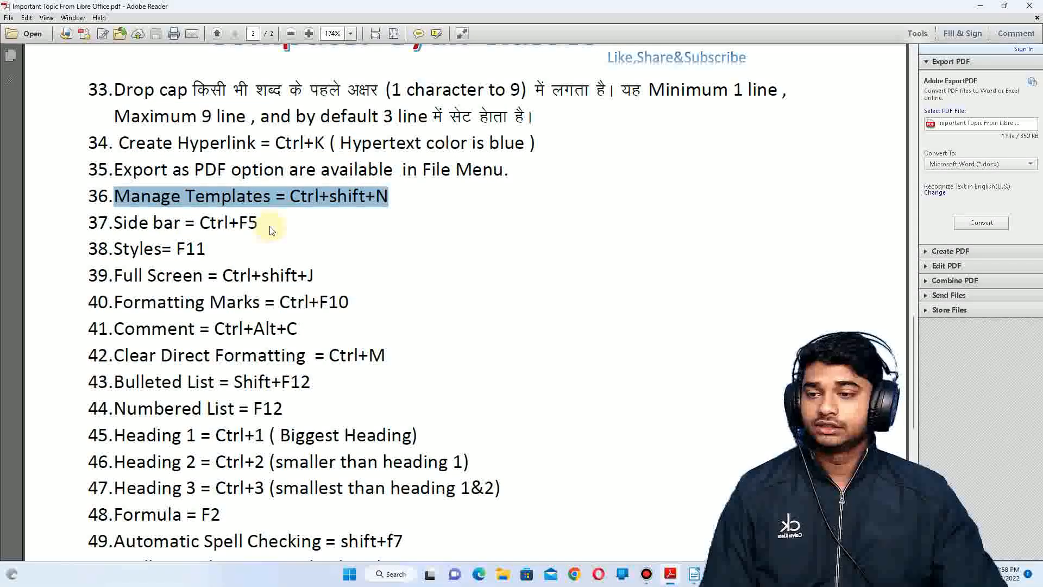
Mark item 36 on Manage Templates in the notes again, and read item 37 on the sidebar shortcut
click(185, 206)
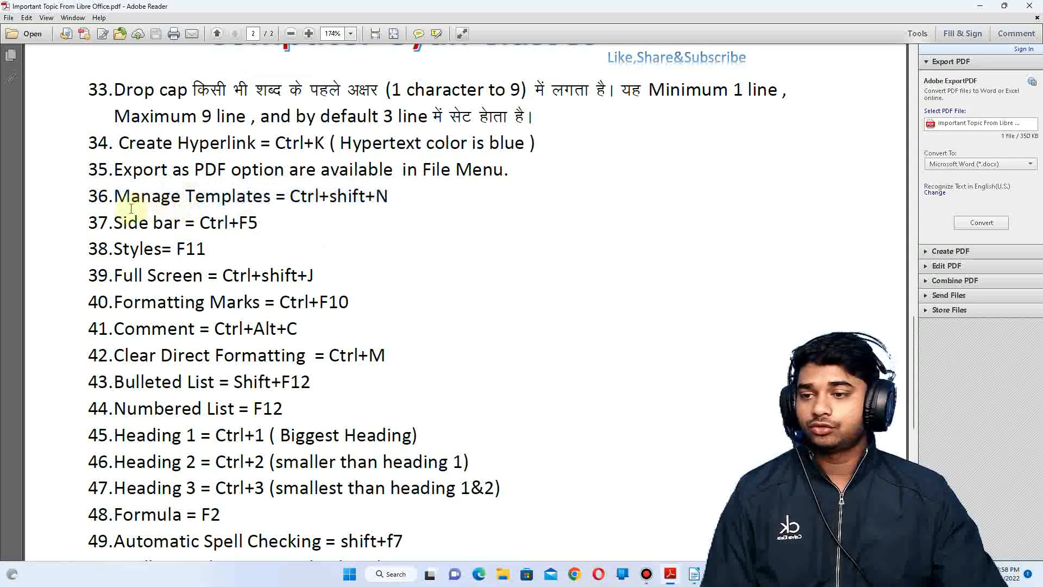
drag(118, 196, 430, 211)
click(551, 397)
drag(286, 197, 342, 205)
drag(115, 222, 244, 233)
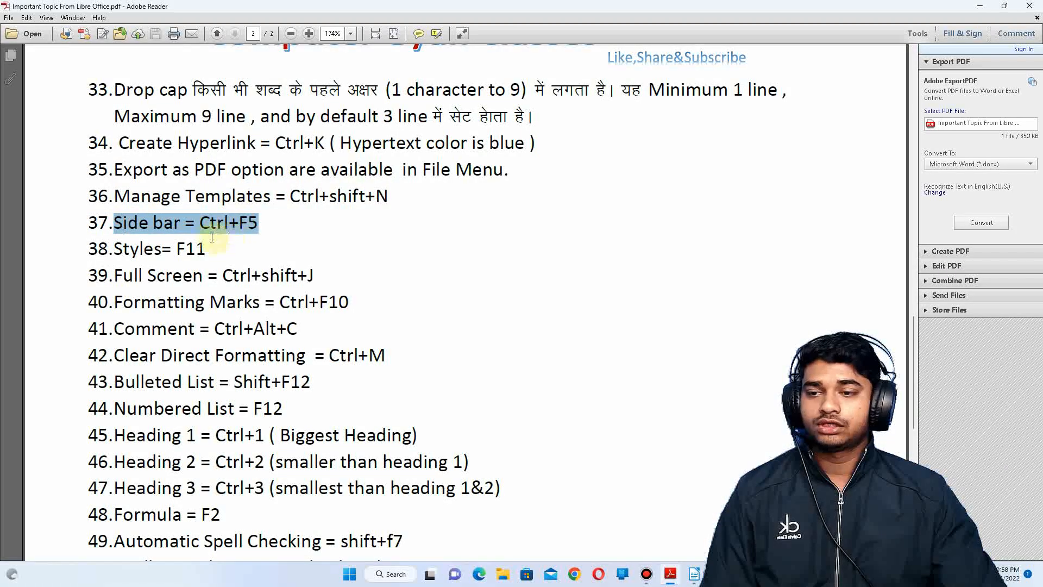
Mark and read items 38 to 41 on the Styles, Full Screen, Formatting Marks and Comment shortcuts
drag(112, 251, 210, 248)
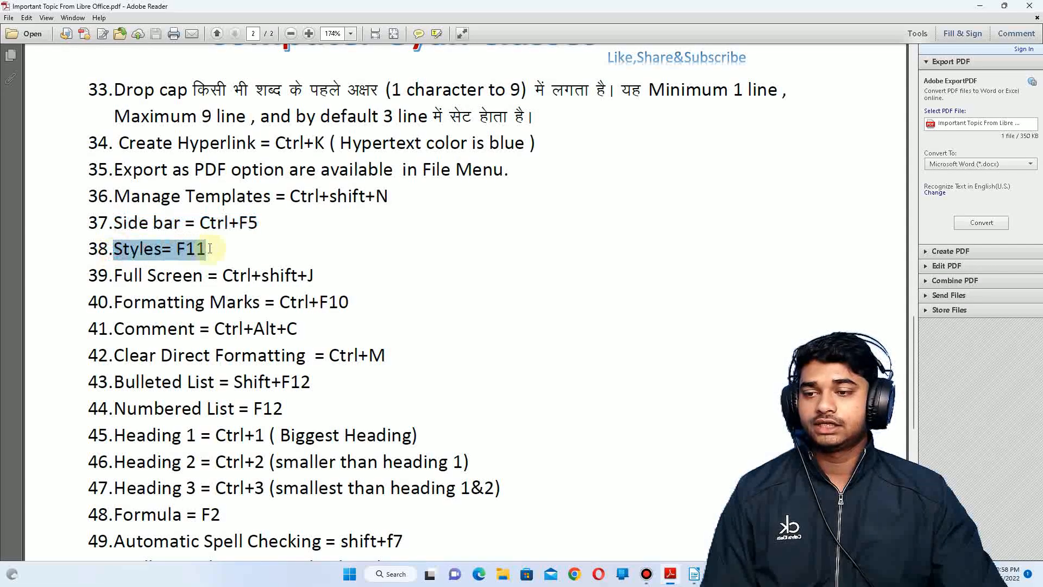
drag(115, 277, 316, 277)
click(315, 276)
scroll(326, 277, down, 3)
drag(111, 231, 339, 226)
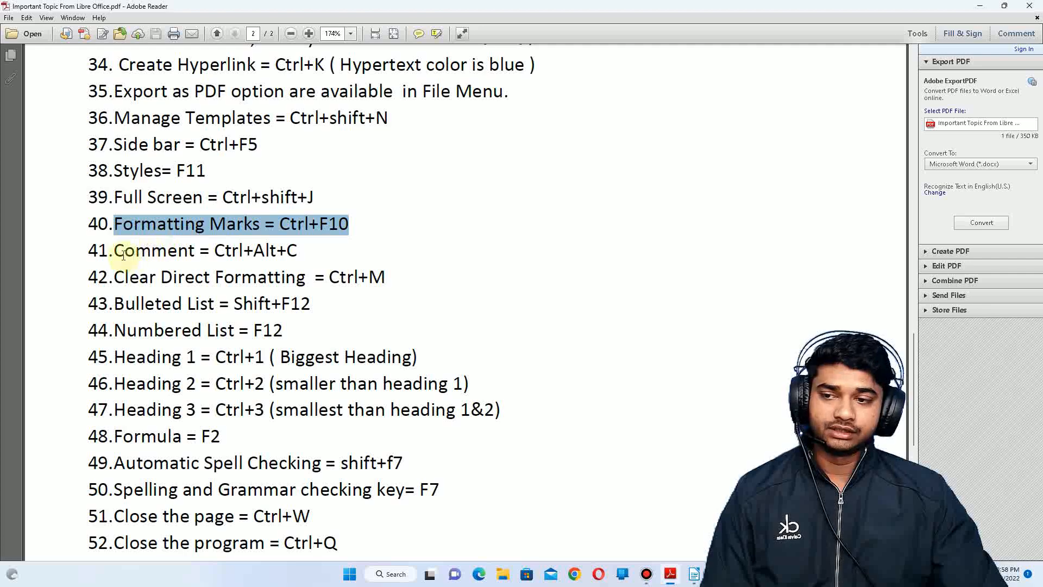
drag(116, 255, 302, 255)
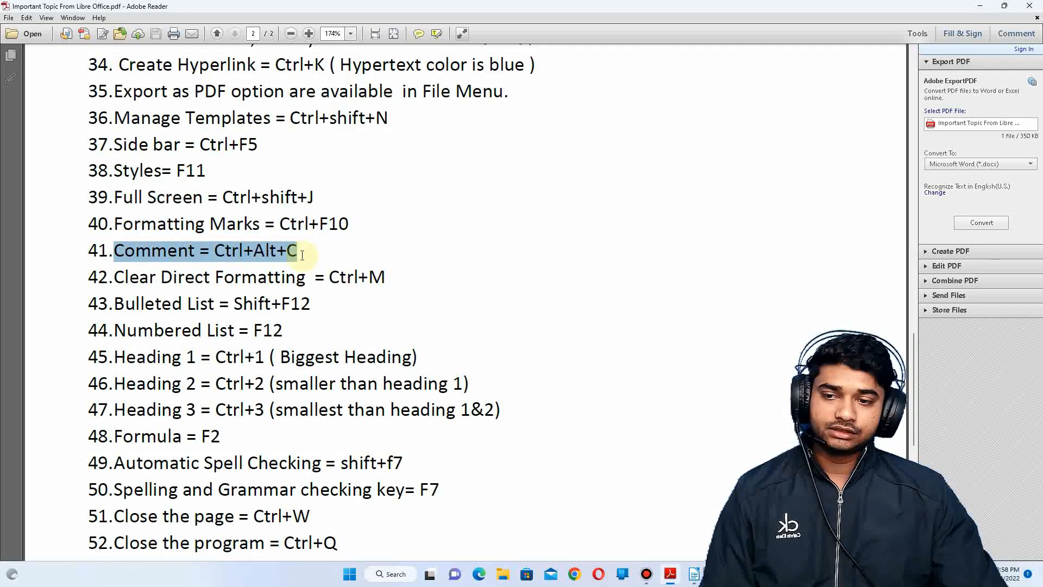
Mark and read items 42 to 44 on clearing direct formatting, bulleted lists and numbered lists
scroll(174, 274, down, 2)
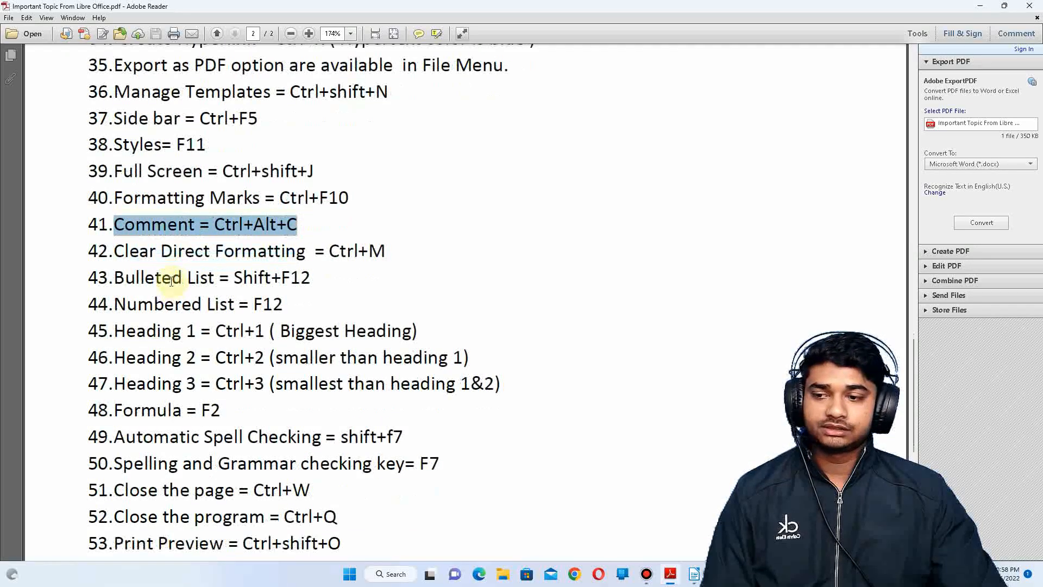
click(144, 226)
drag(111, 226, 387, 228)
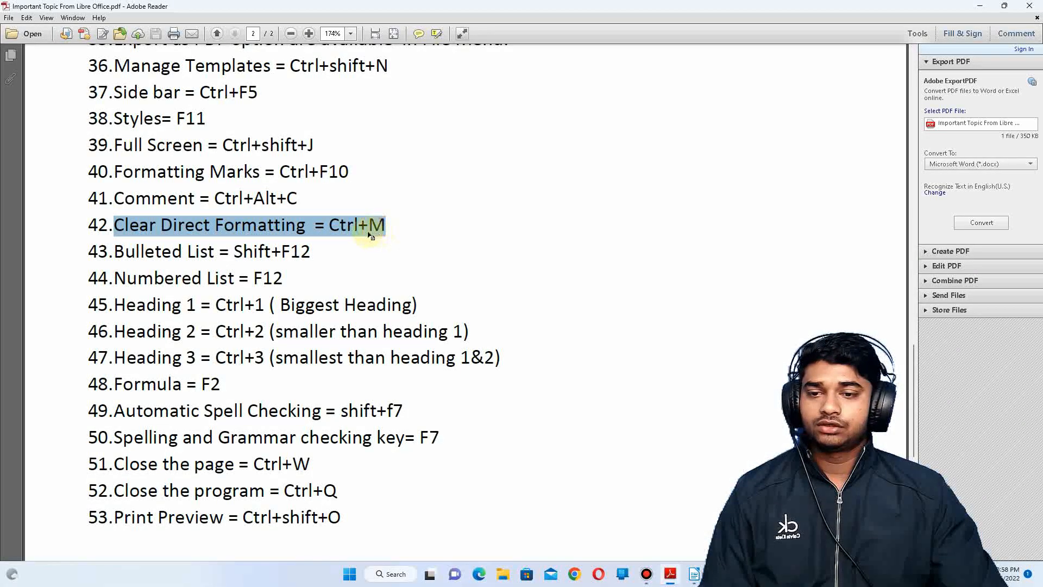
click(209, 255)
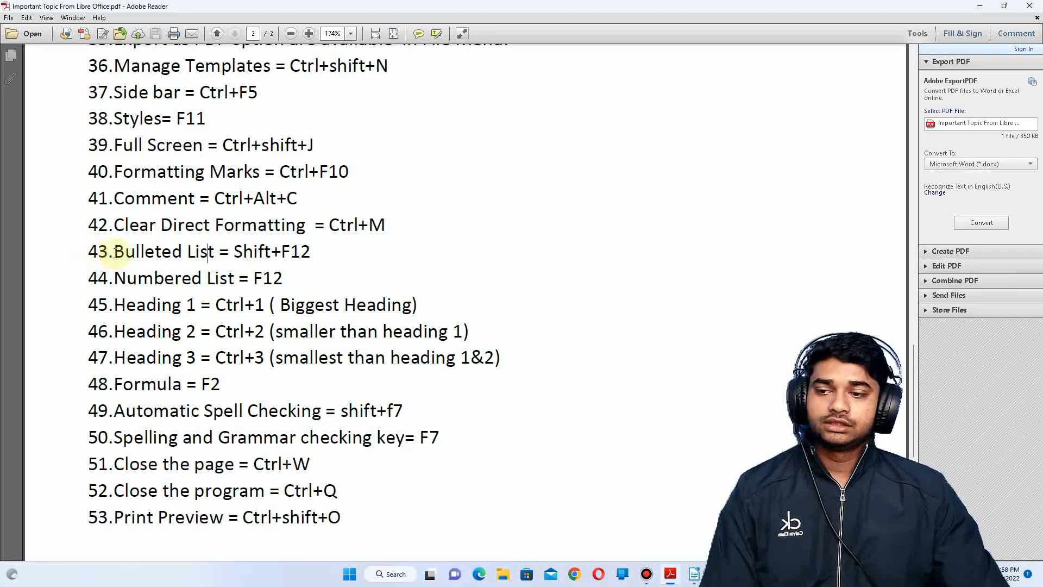
drag(114, 253, 300, 261)
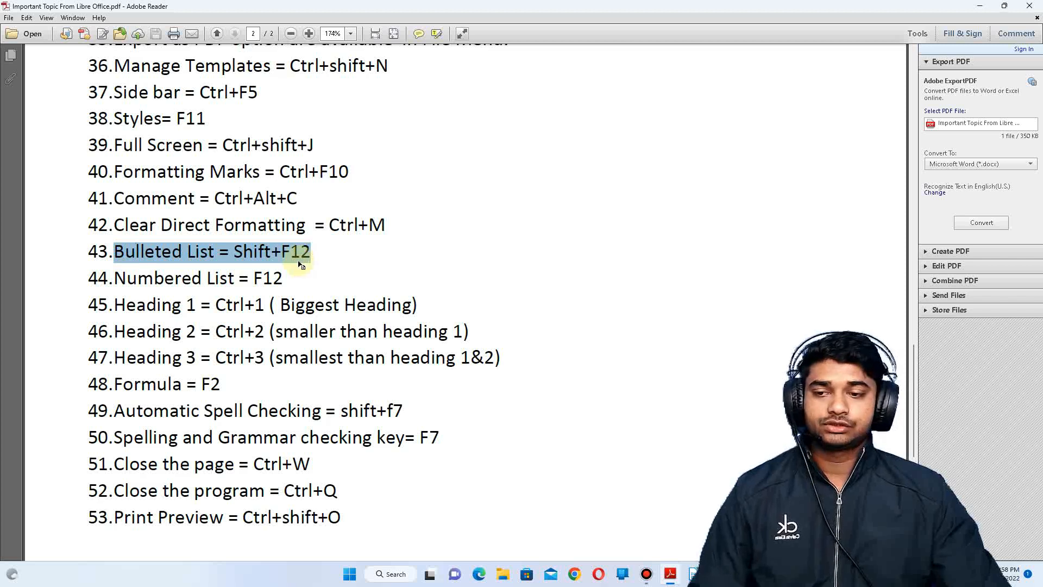
drag(120, 281, 290, 280)
click(255, 308)
drag(138, 281, 290, 277)
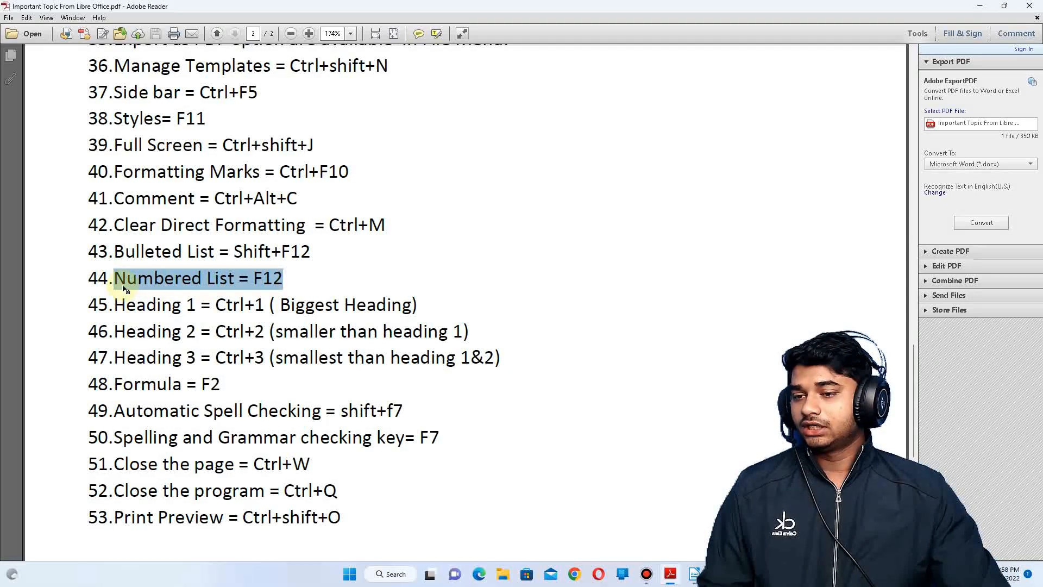
Mark and read items 45 to 47 on the Heading 1, Heading 2 and Heading 3 shortcuts
click(121, 307)
drag(120, 308, 186, 359)
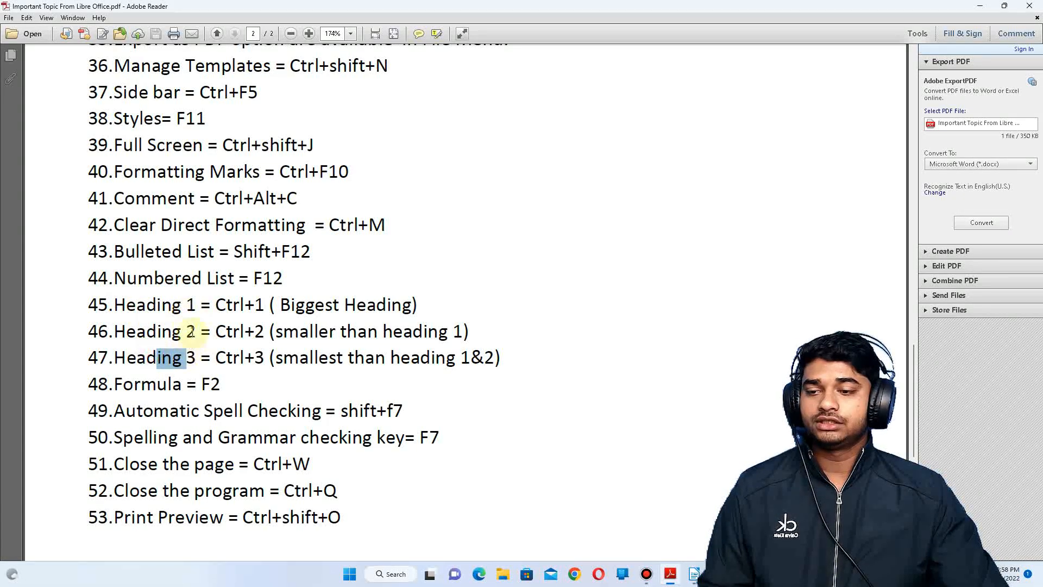
drag(118, 308, 115, 359)
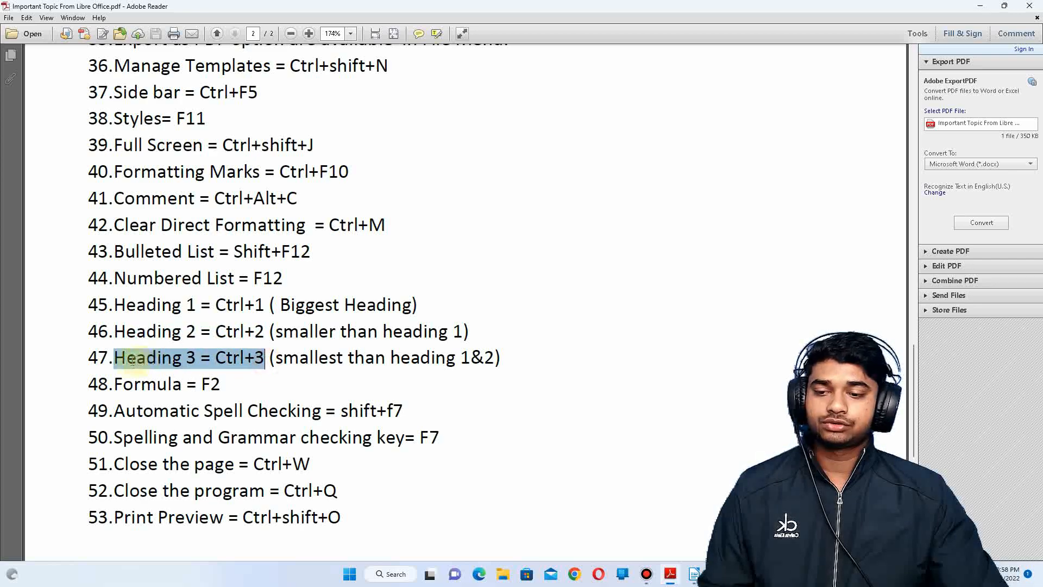
Switch to LibreOffice Writer and add three sample lines, dfgfdgfdg, dfgfdg and dfgfd, below the drop cap paragraph
click(693, 575)
click(400, 328)
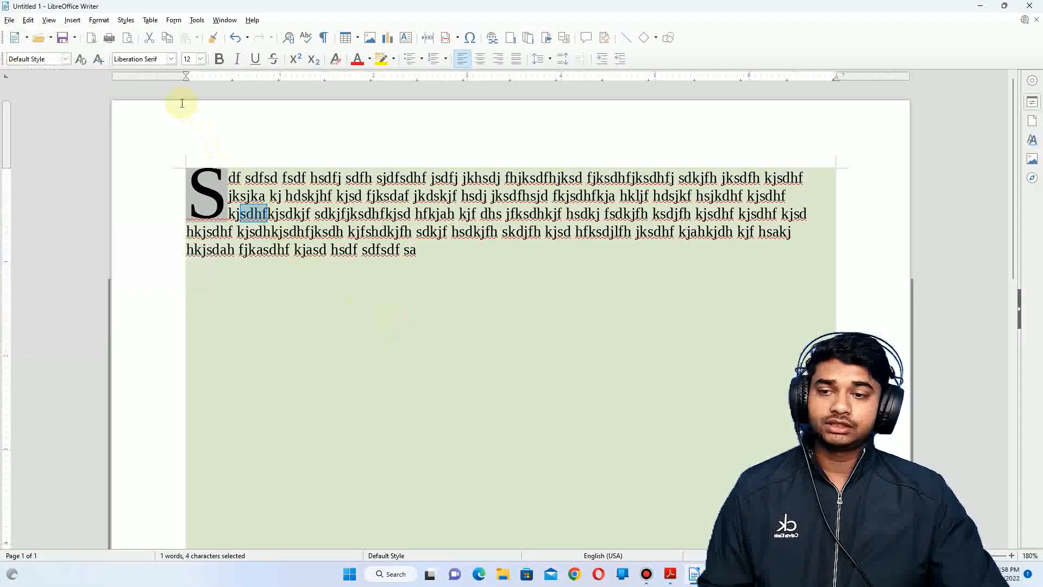
click(429, 292)
text(dfgfdgfdg)
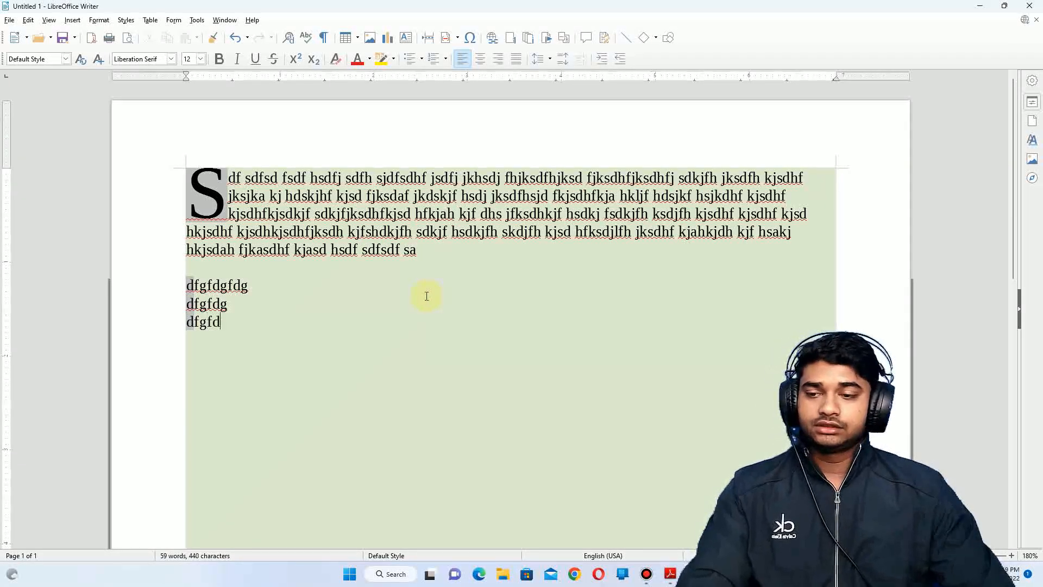
Apply the Heading 1, Heading 2 and Heading 3 styles to the first, second and third sample lines and compare their sizes
drag(257, 286, 147, 284)
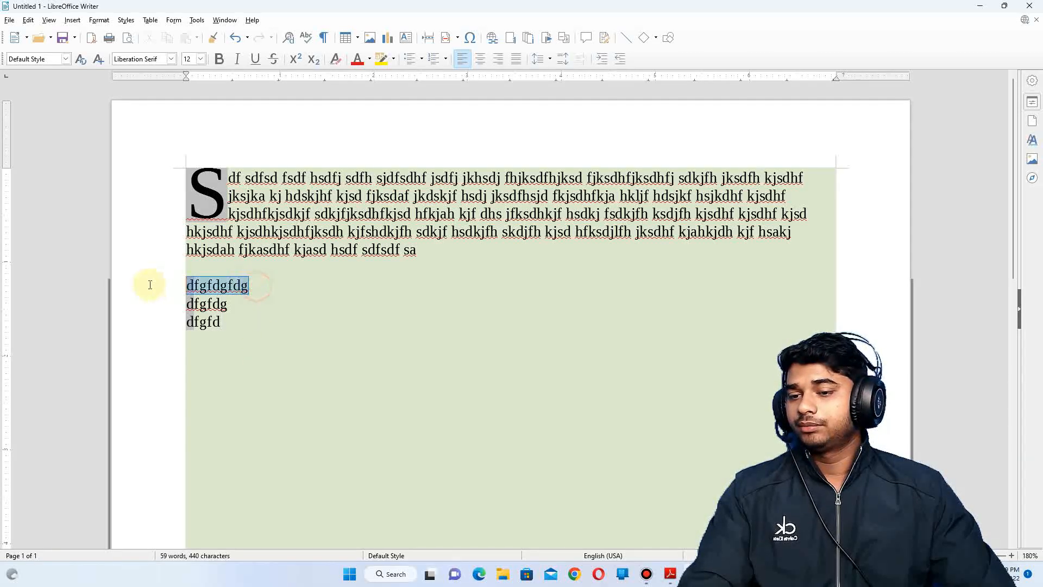
click(126, 20)
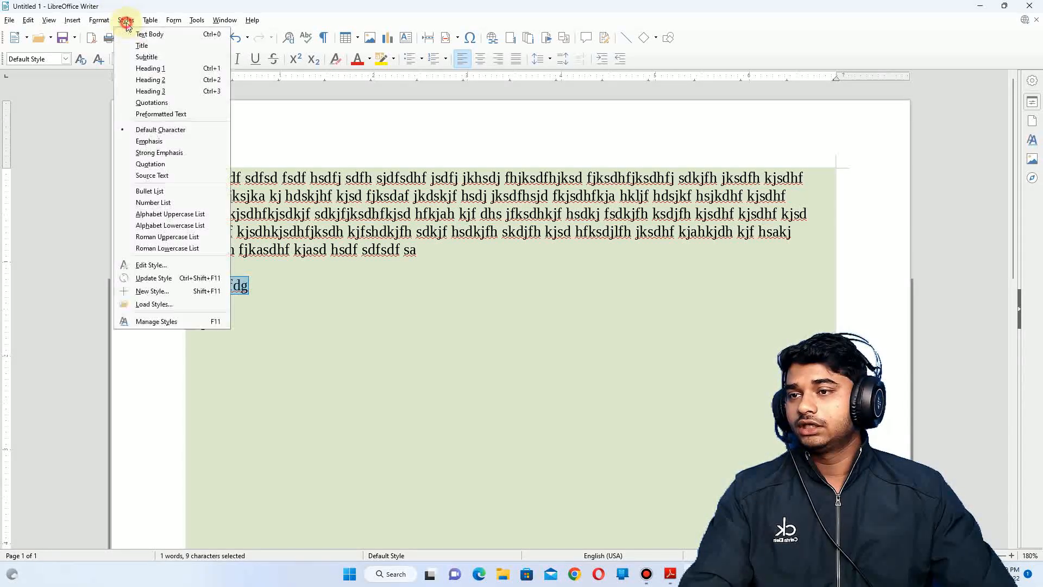
click(166, 70)
drag(251, 339, 184, 337)
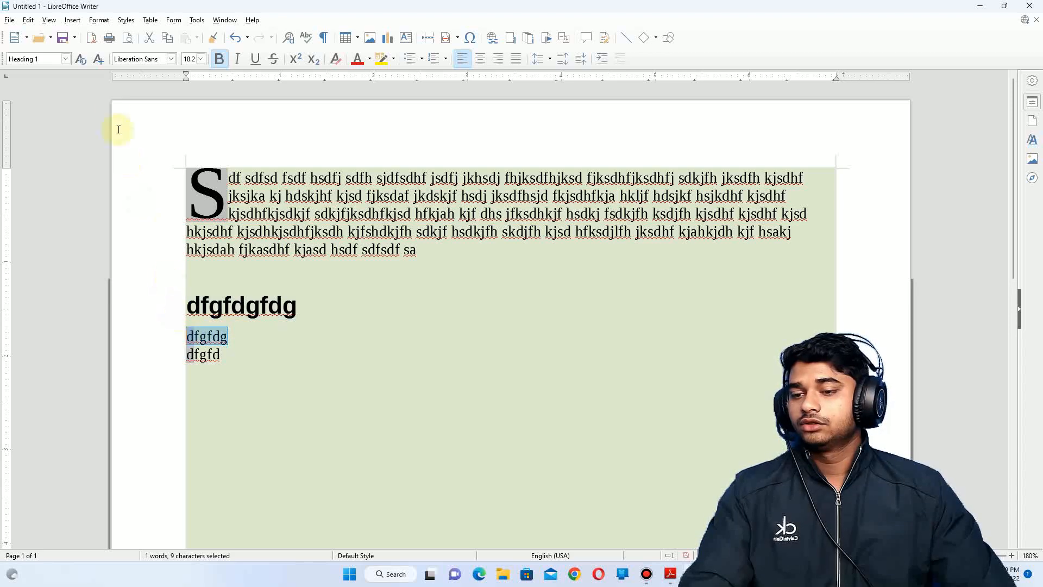
click(125, 20)
click(154, 79)
drag(234, 380, 158, 367)
click(125, 20)
click(162, 89)
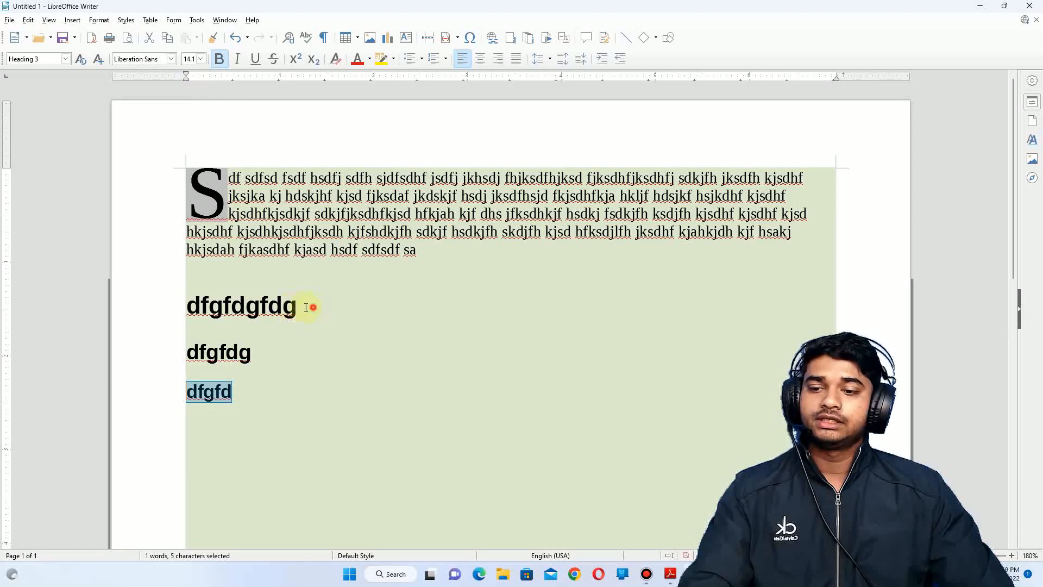
drag(311, 306, 187, 308)
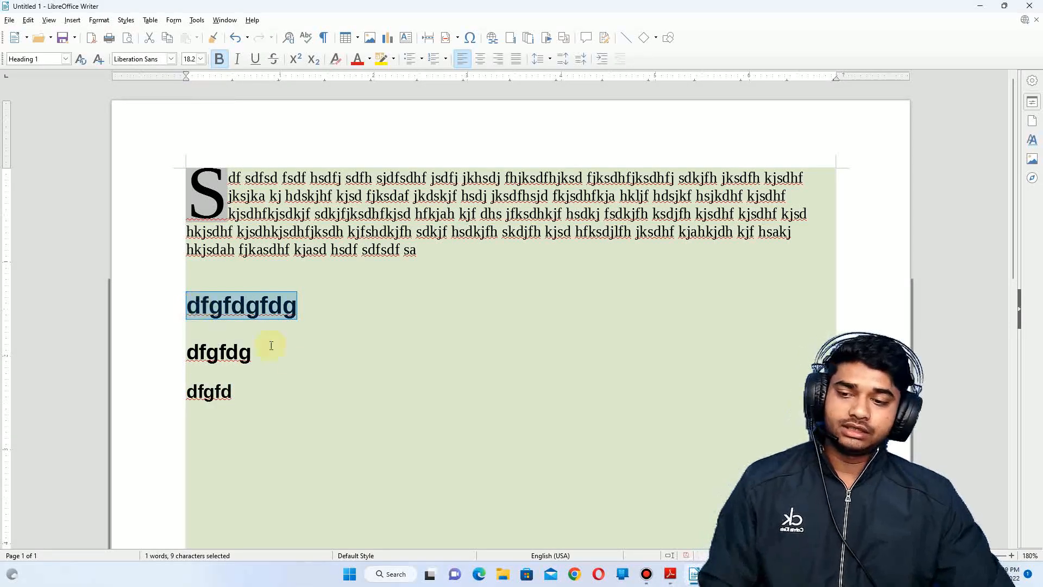
Return to the PDF notes in Adobe Reader and mark item 48 on the Formula shortcut
click(672, 576)
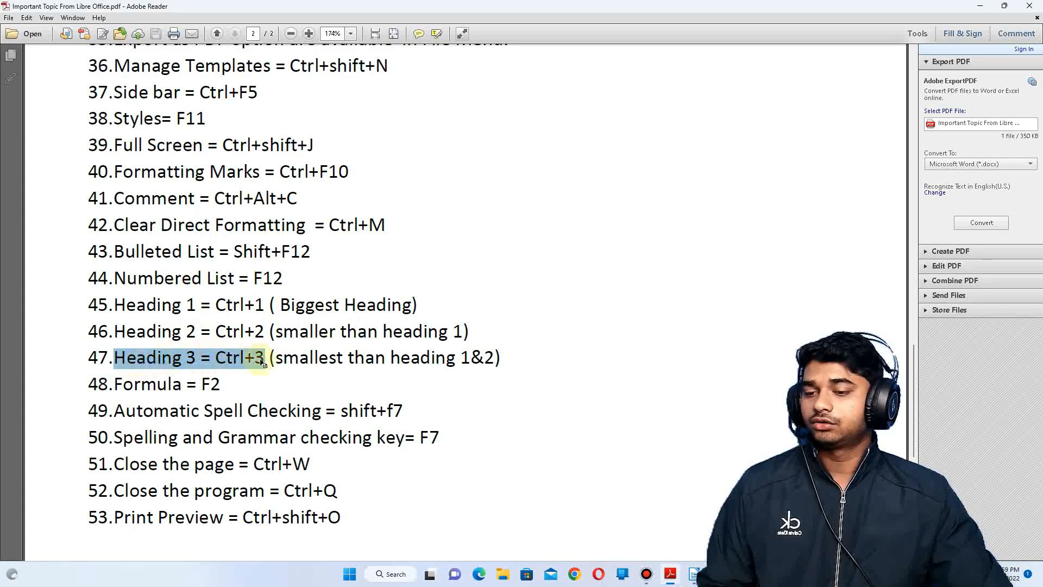
scroll(228, 363, down, 2)
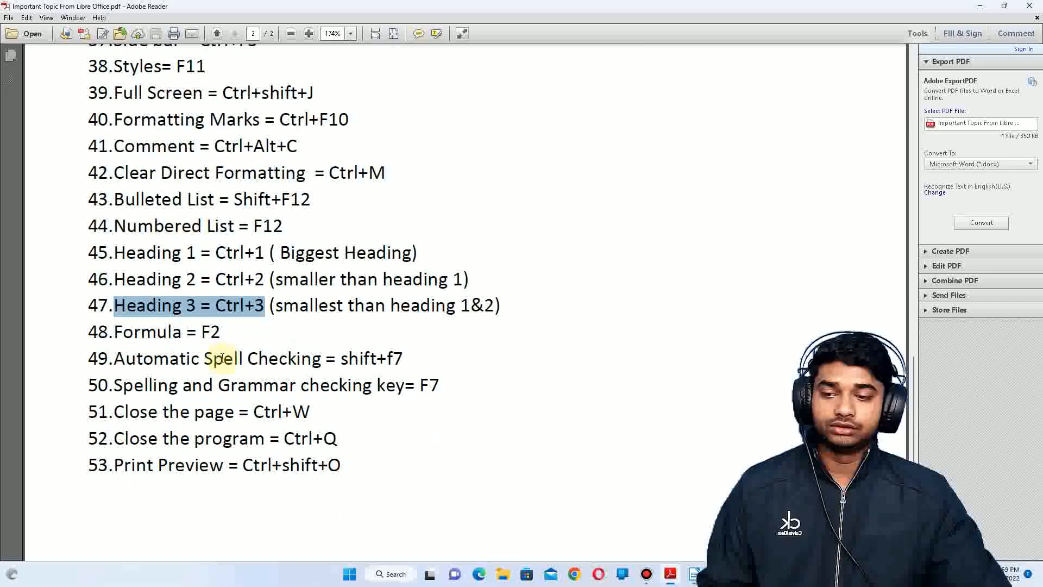
triple_click(134, 330)
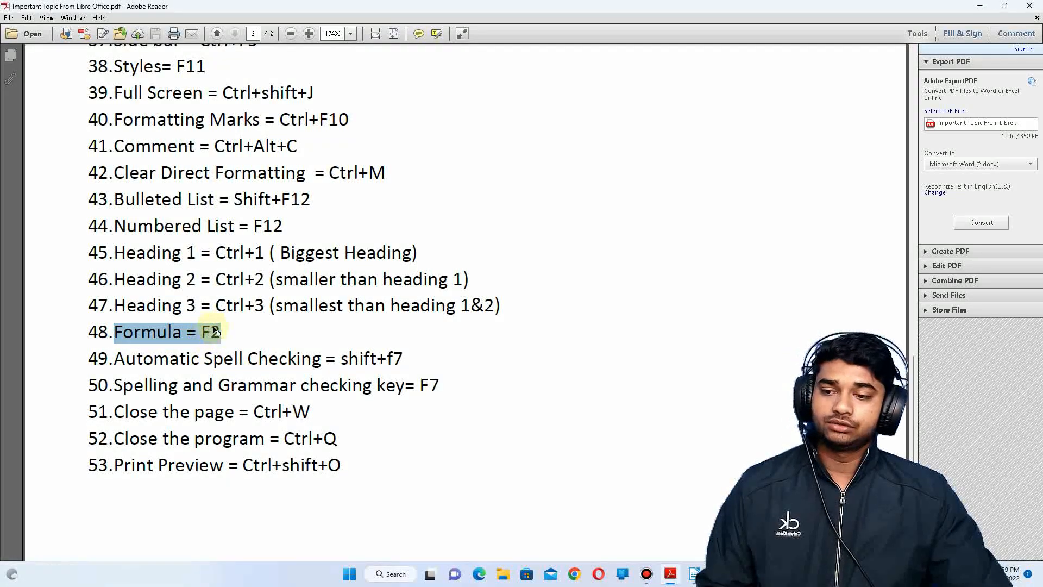
Switch to LibreOffice Writer and view the table commands, including Formula and the text-to-table conversion options
click(693, 573)
click(694, 573)
click(693, 573)
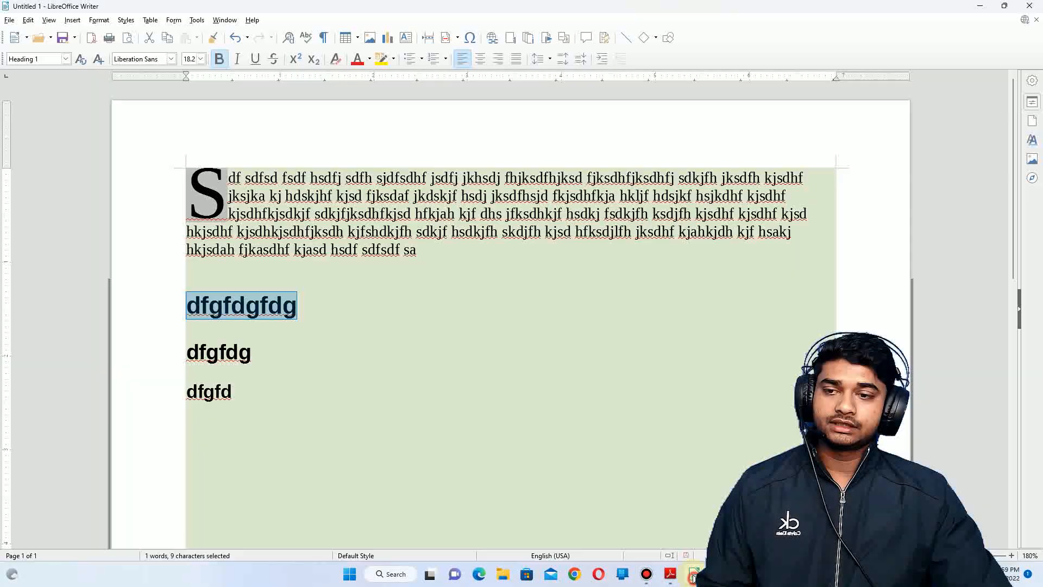
click(149, 20)
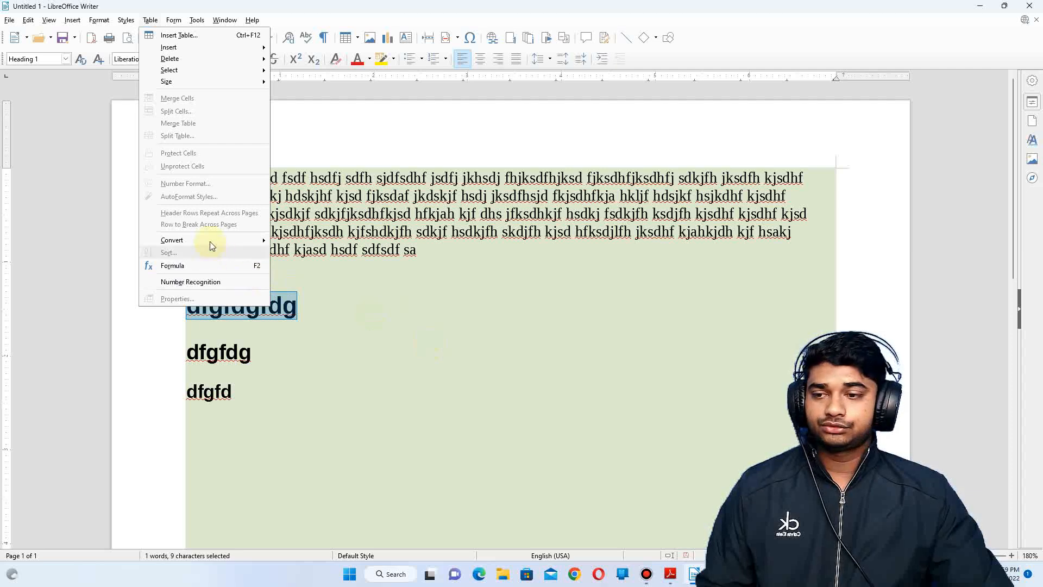
mouse_move(209, 241)
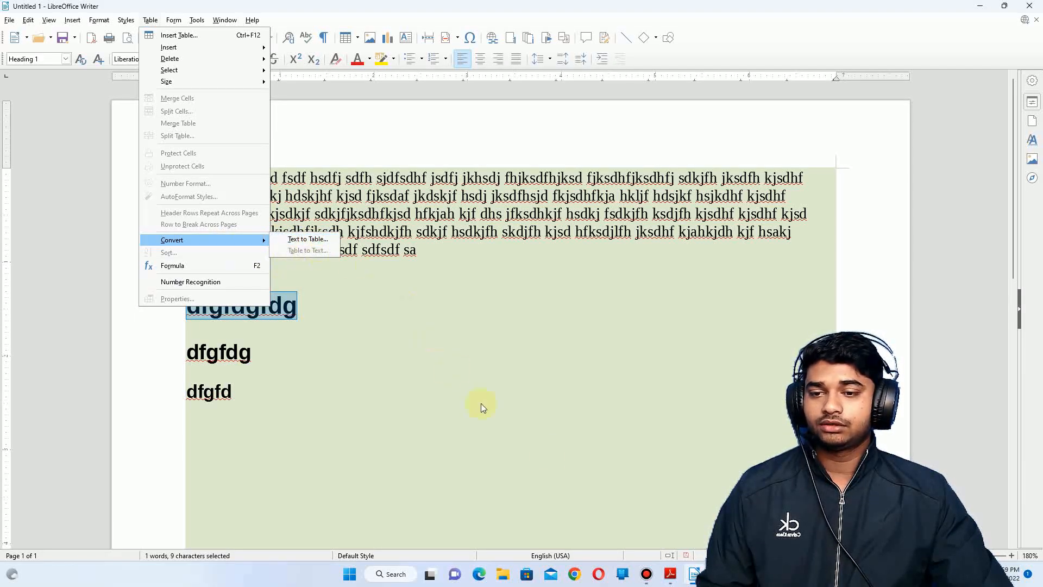
Return to the PDF notes in Adobe Reader and mark item 49 on the Automatic Spell Checking shortcut
click(674, 570)
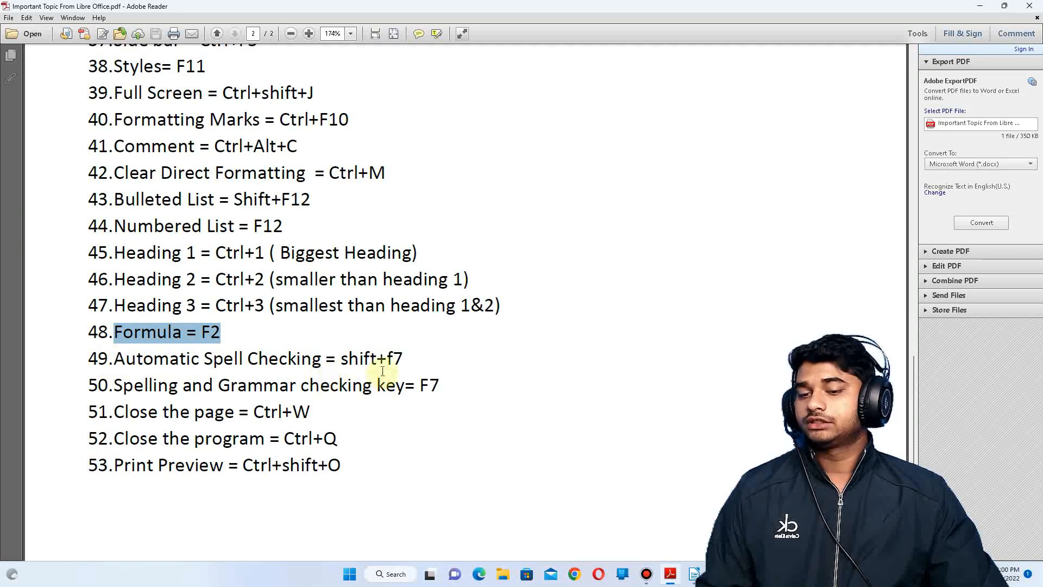
drag(403, 360, 122, 361)
click(117, 361)
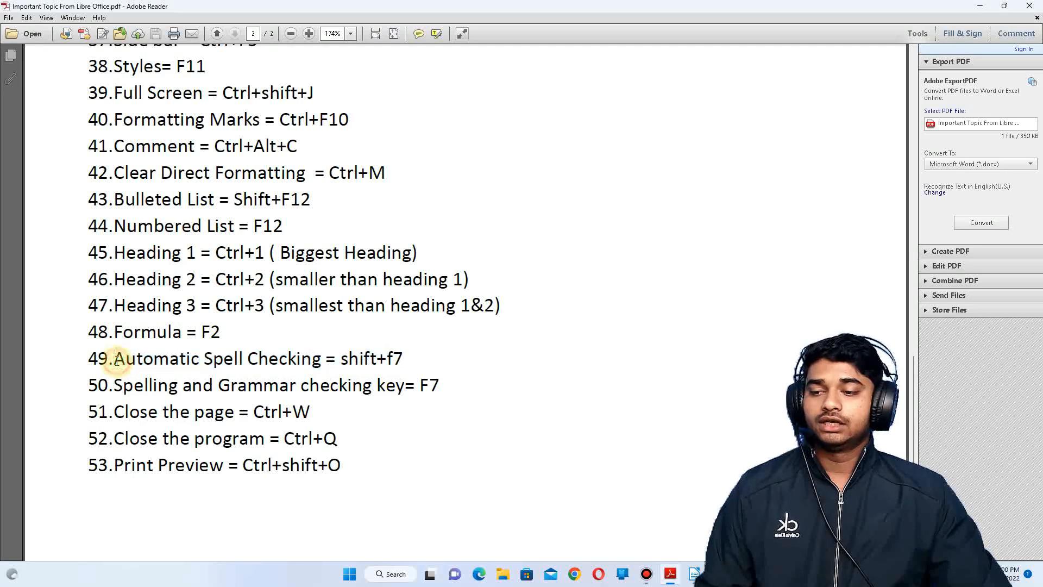
drag(117, 361, 405, 356)
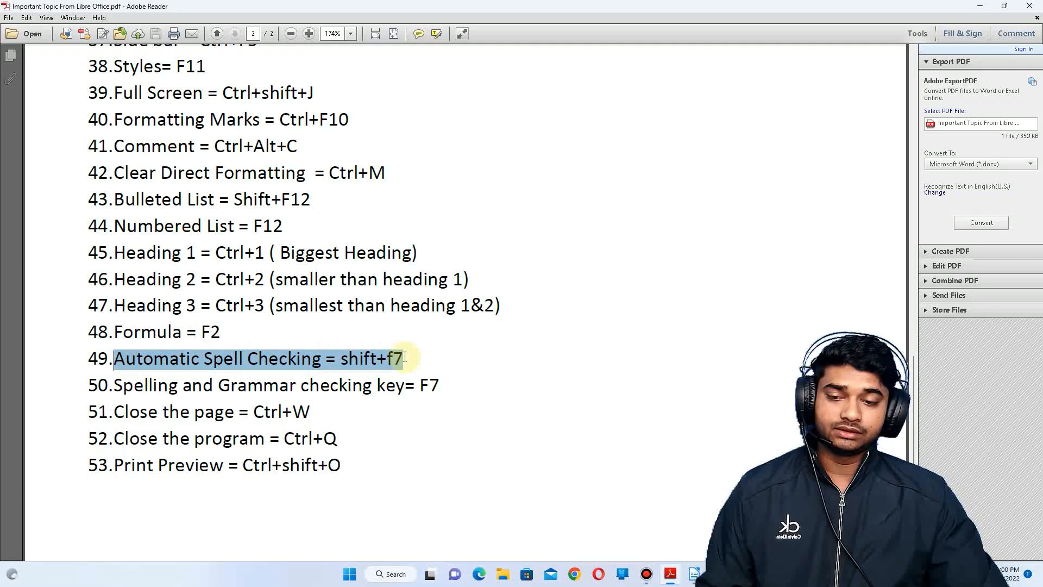
Compare item 50's spelling and grammar key with item 49's shortcut, and mark items 51 and 52 on closing the page and program
click(116, 388)
drag(116, 387, 433, 389)
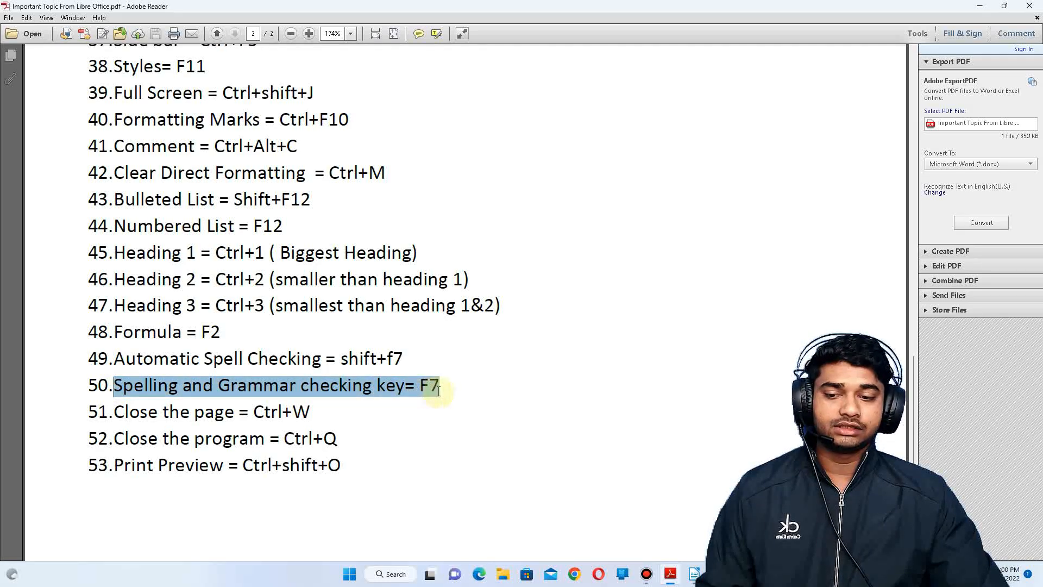
click(434, 395)
drag(402, 360, 341, 363)
click(459, 382)
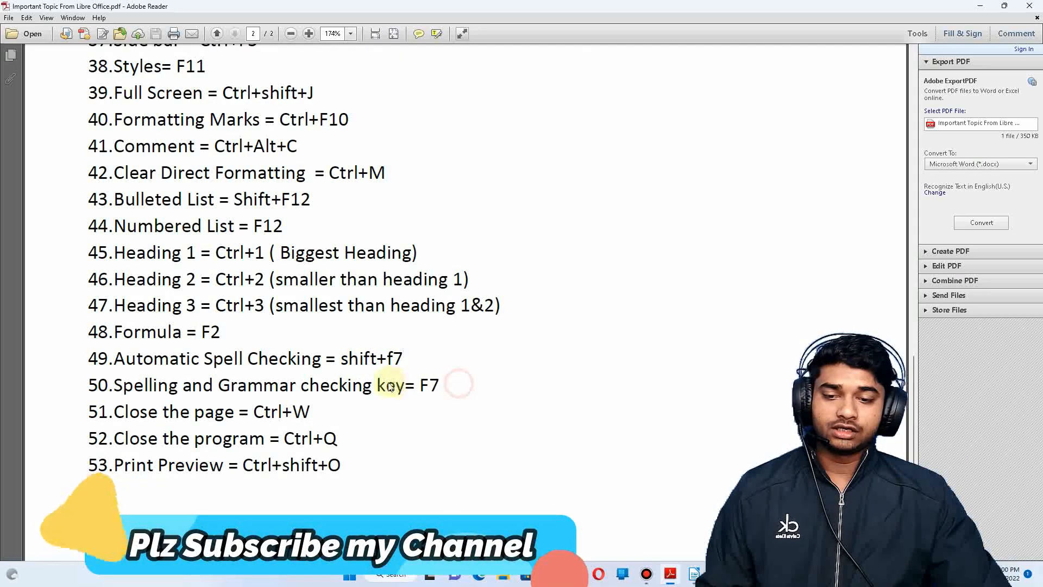
drag(115, 411, 313, 439)
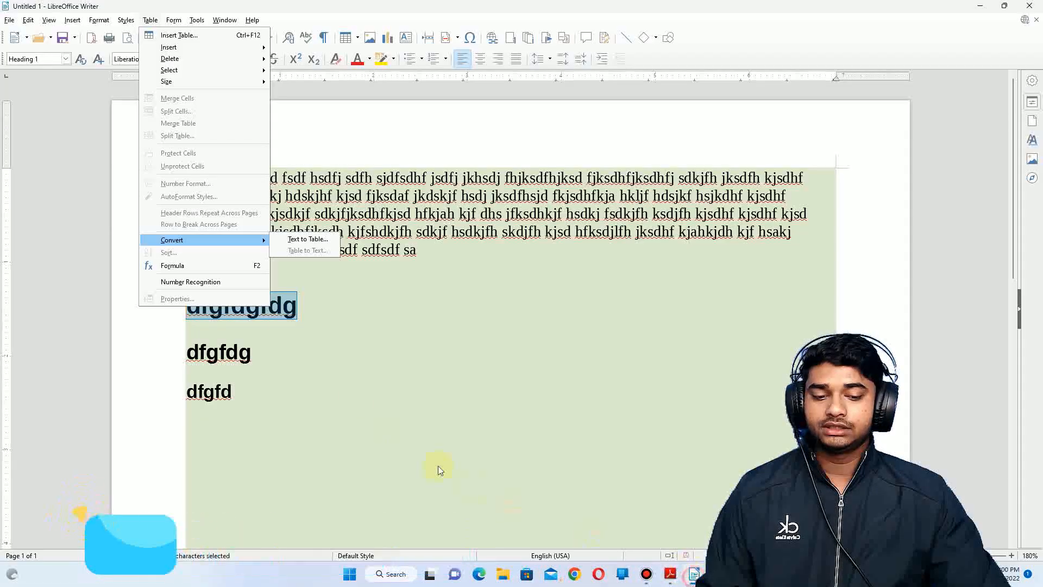
Close the untitled document in LibreOffice Writer without saving its changes, and return to the PDF notes in Adobe Reader
click(346, 347)
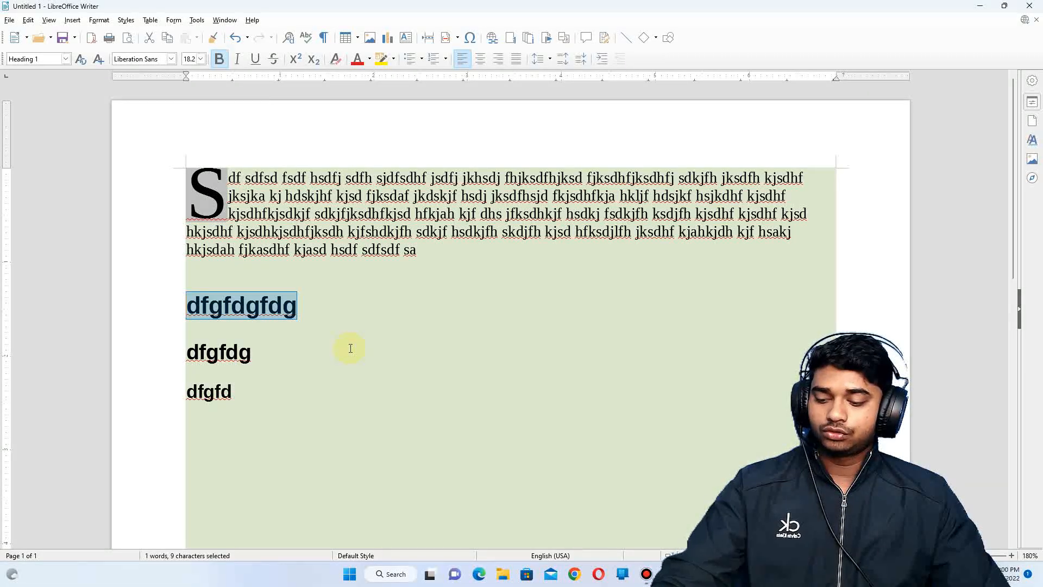
key(ctrl+w)
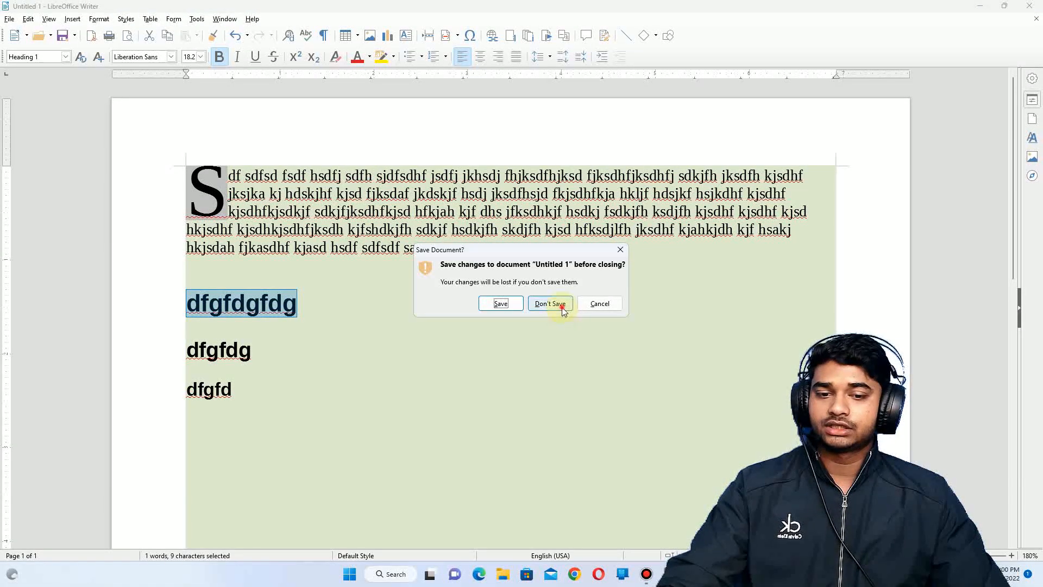
click(563, 308)
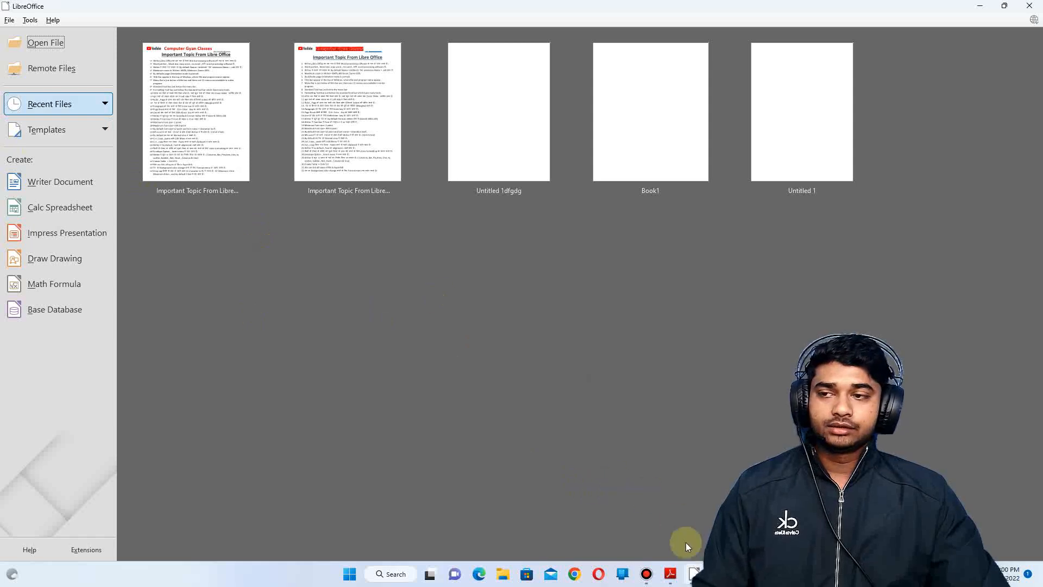
click(673, 570)
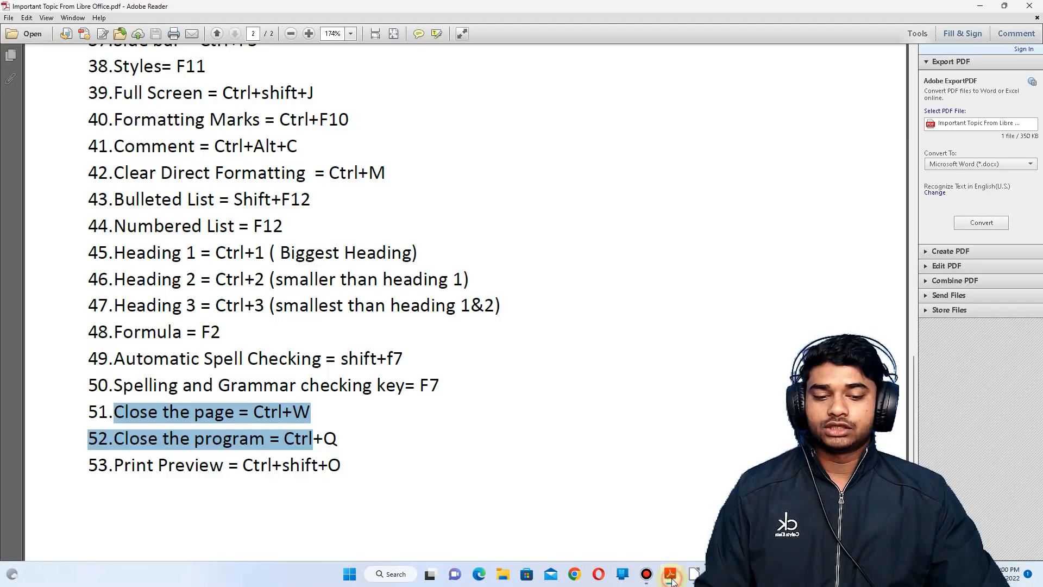
Mark item 52's Ctrl+Q shortcut and item 53 on Print Preview in the PDF notes
click(138, 447)
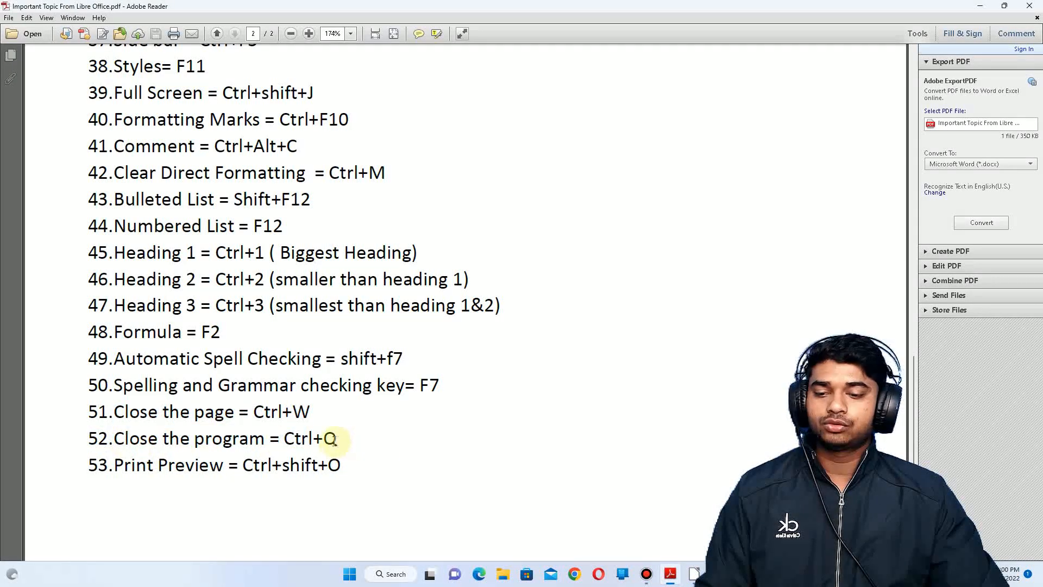
drag(325, 438, 283, 438)
click(354, 456)
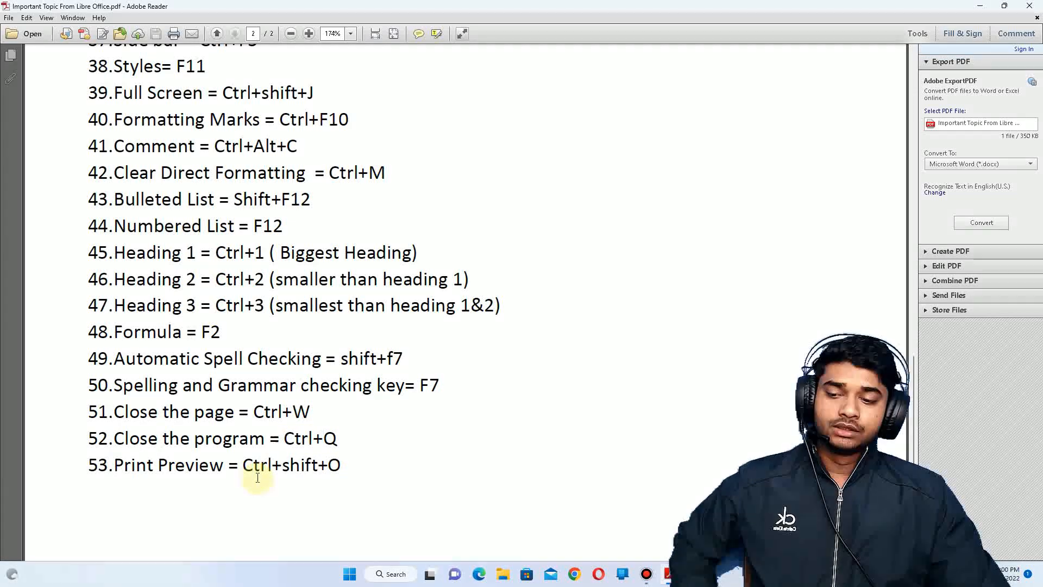
drag(154, 467, 326, 473)
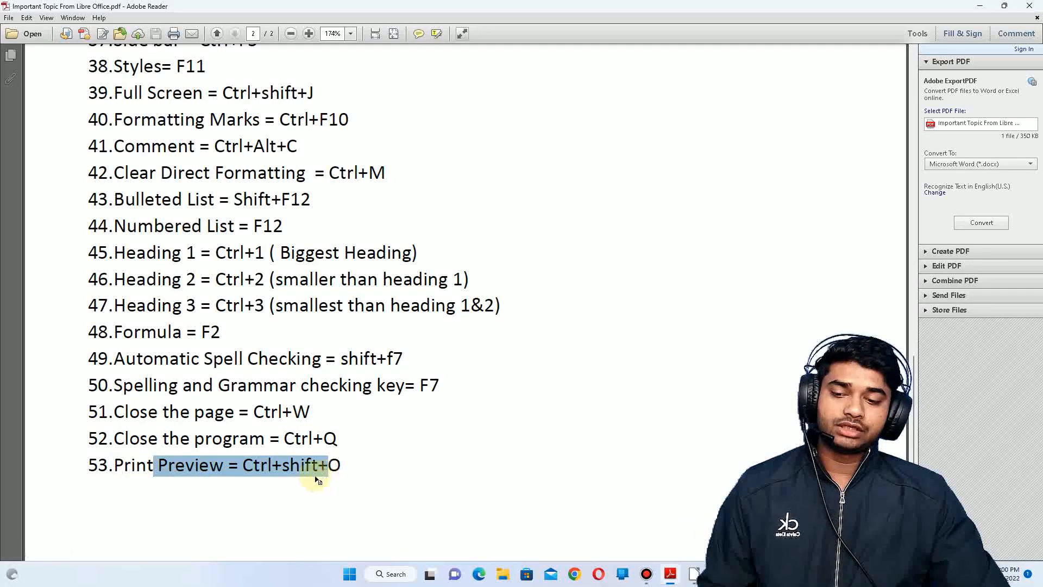
click(161, 465)
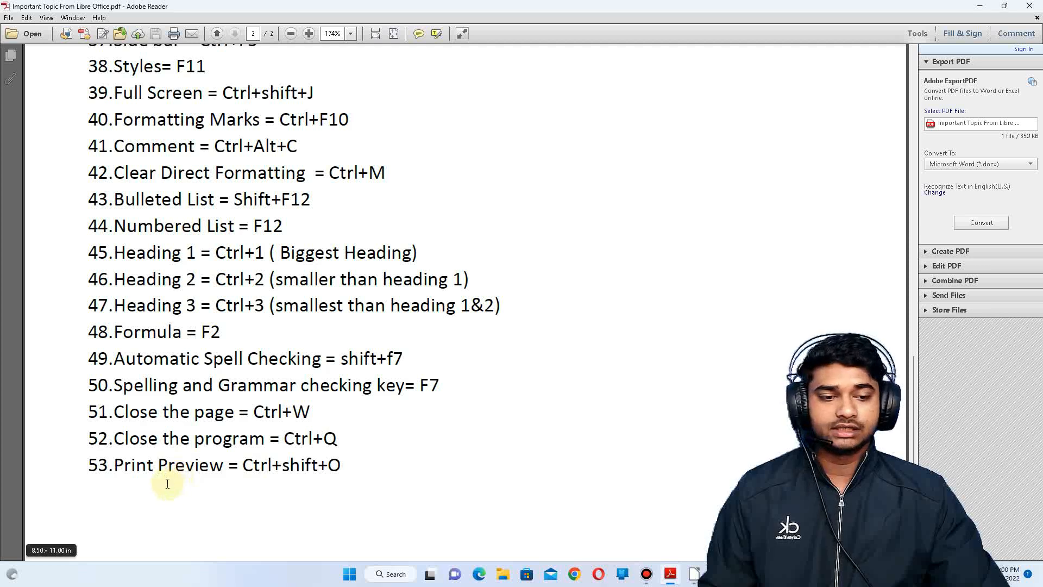
drag(115, 465, 335, 468)
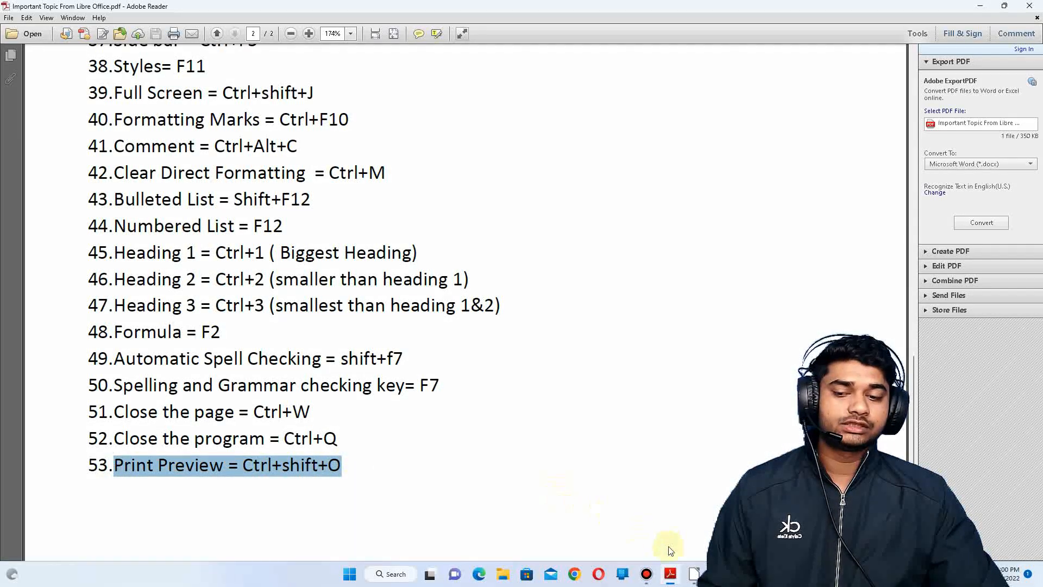
Return to the first page of the PDF notes, switch to LibreOffice and create a new Writer document
scroll(437, 424, up, 10)
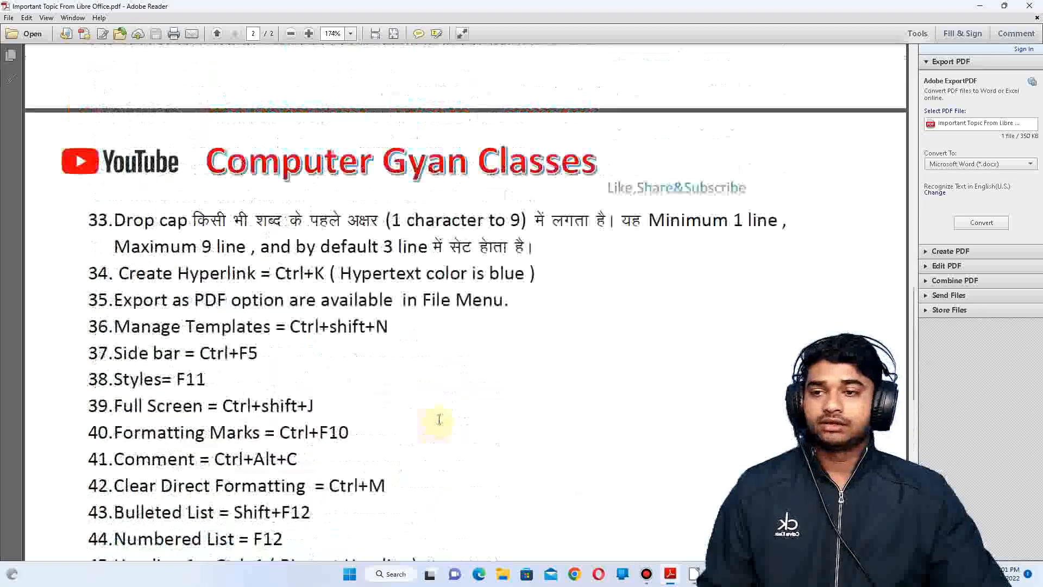
scroll(441, 424, up, 10)
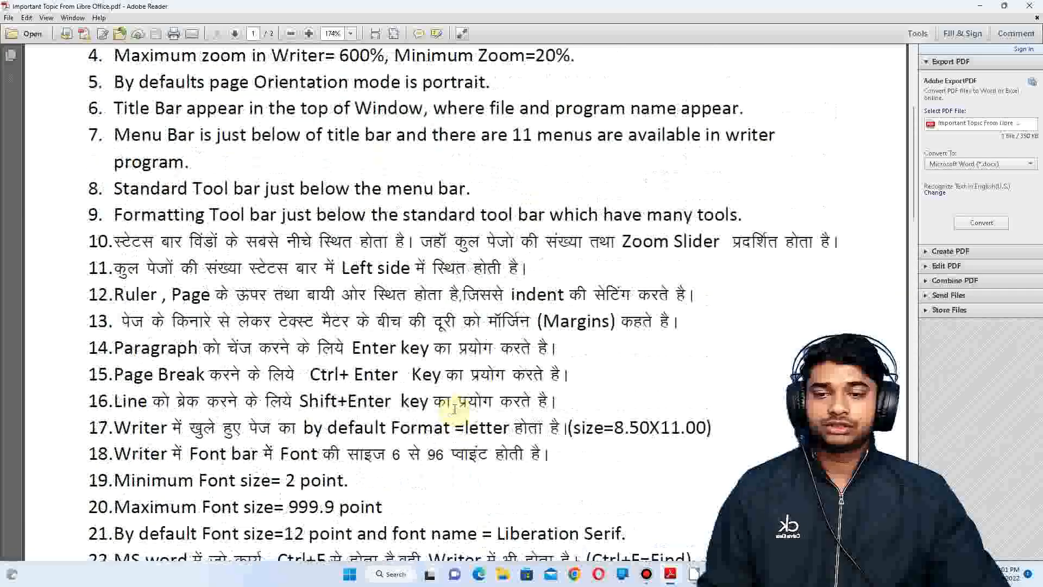
scroll(463, 424, up, 3)
click(694, 573)
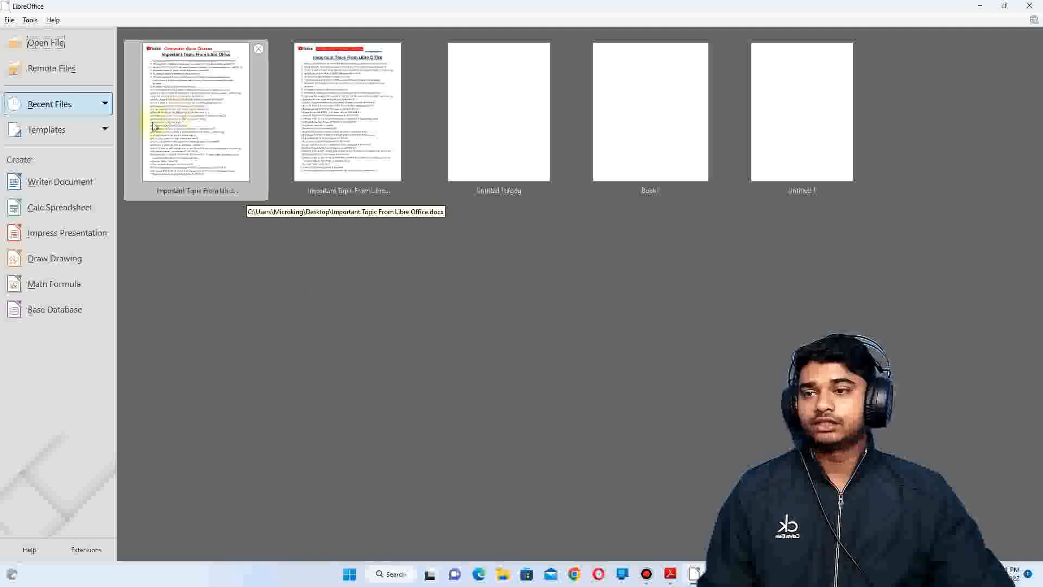
click(59, 184)
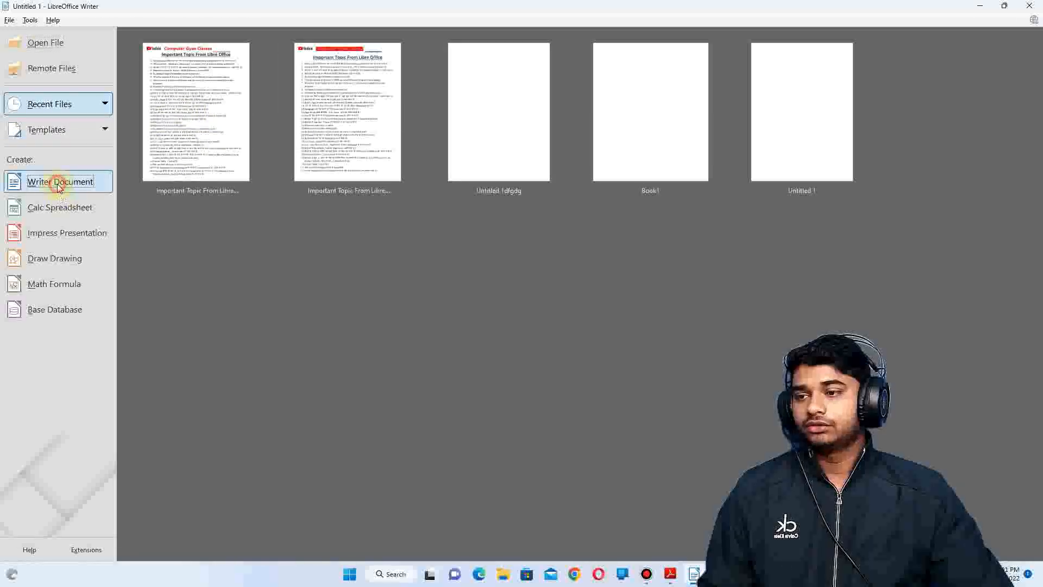
Replace the trial text "Sdfsd f" with "Green color grammar error" and add "red line spelling" below it
text(sdfsd f)
drag(197, 191, 233, 188)
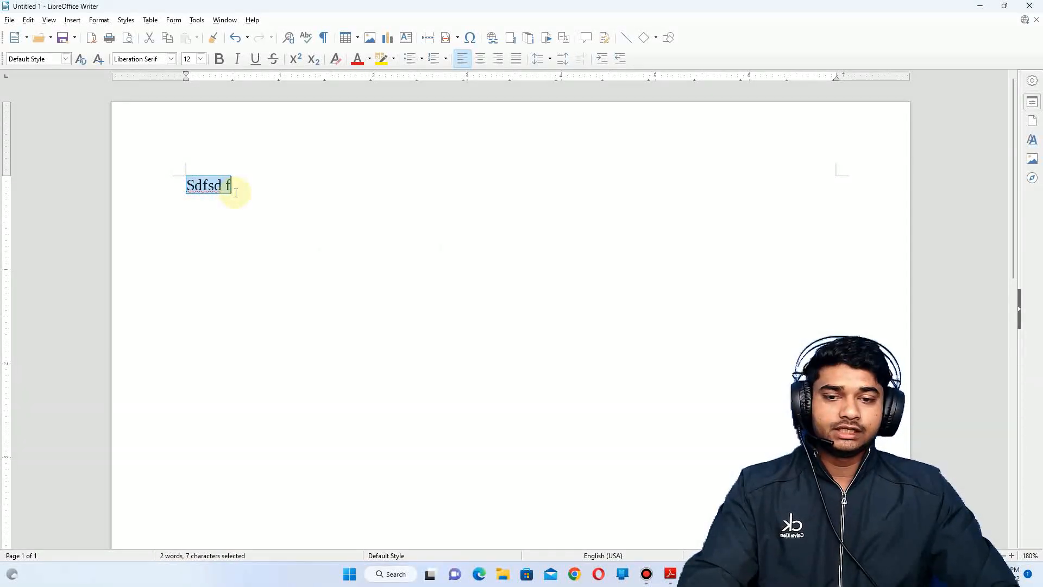
key(BackSpace)
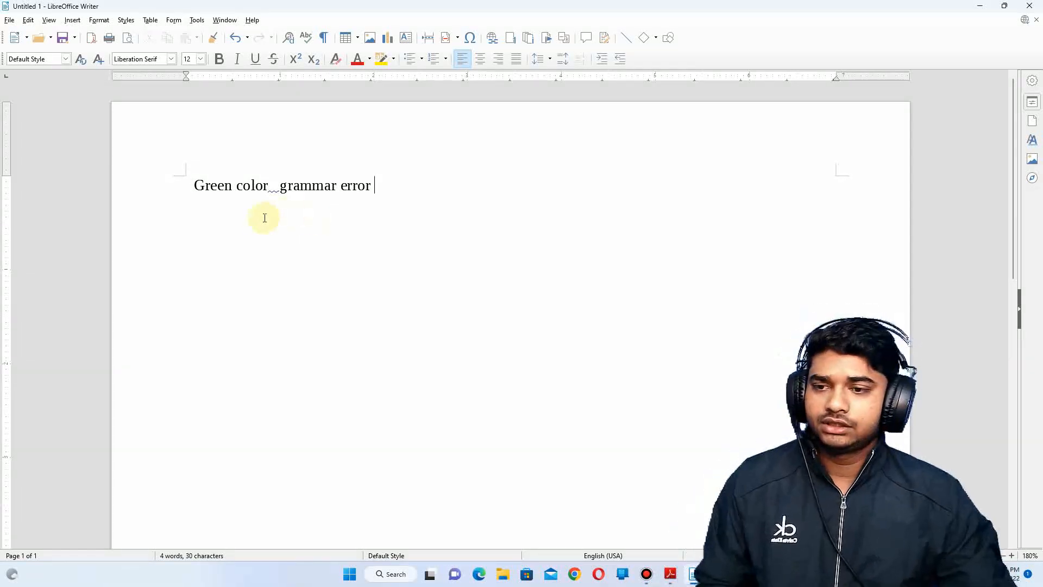
drag(191, 185, 375, 190)
click(377, 191)
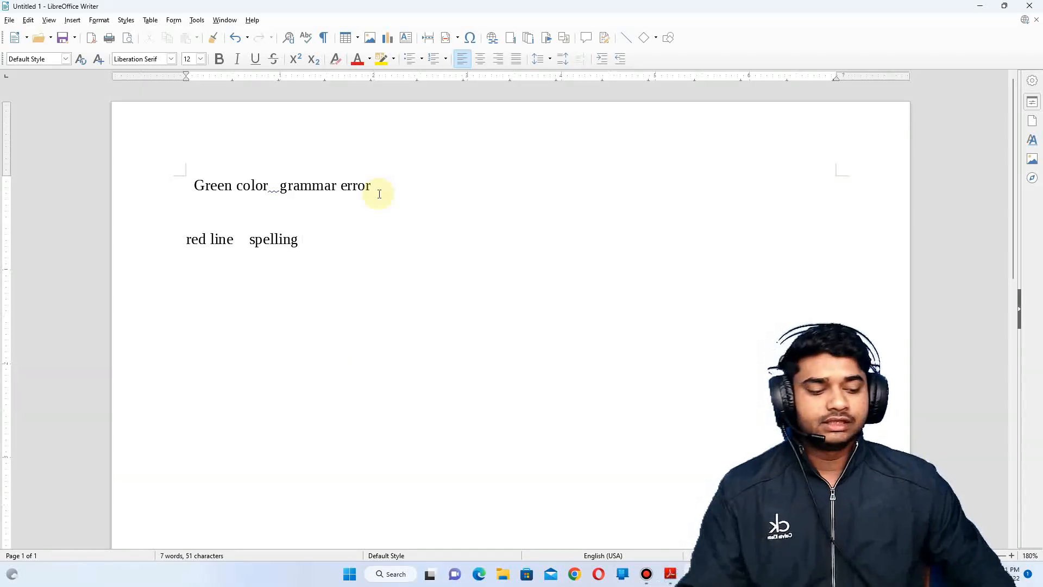
Close the untitled Writer document without saving its changes to get back to the PDF notes in Adobe Reader
click(1029, 5)
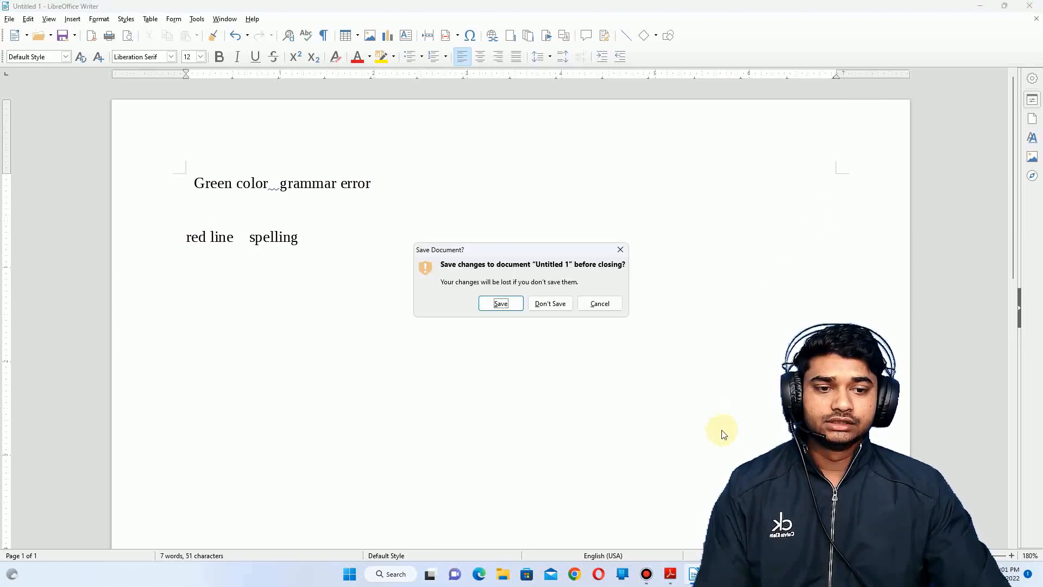
click(549, 303)
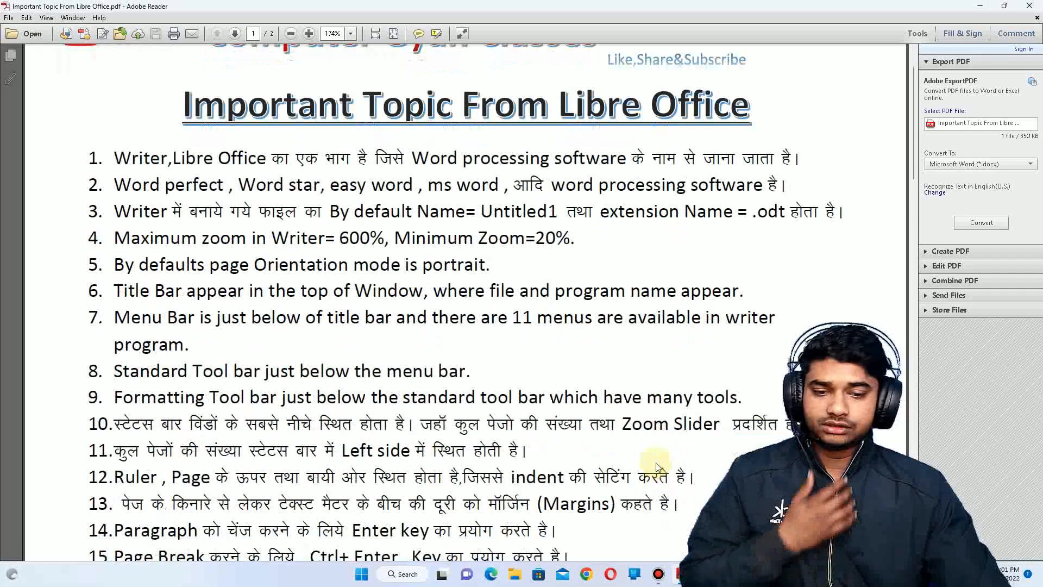
Review the PDF notes from the first page through item 53, and mark the closing shortcut list from item 44 to 53
scroll(657, 466, down, 4)
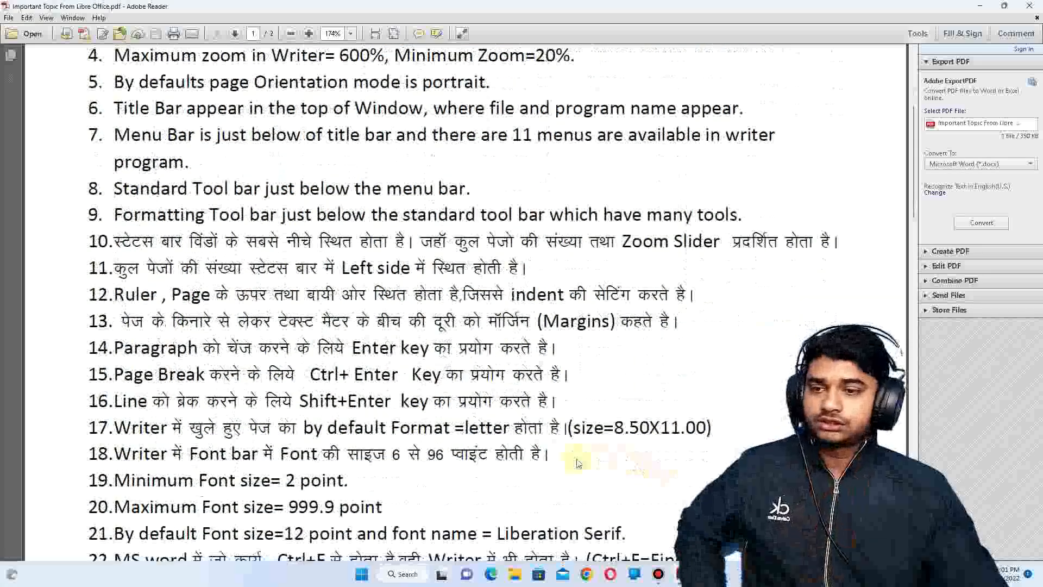
scroll(252, 288, down, 12)
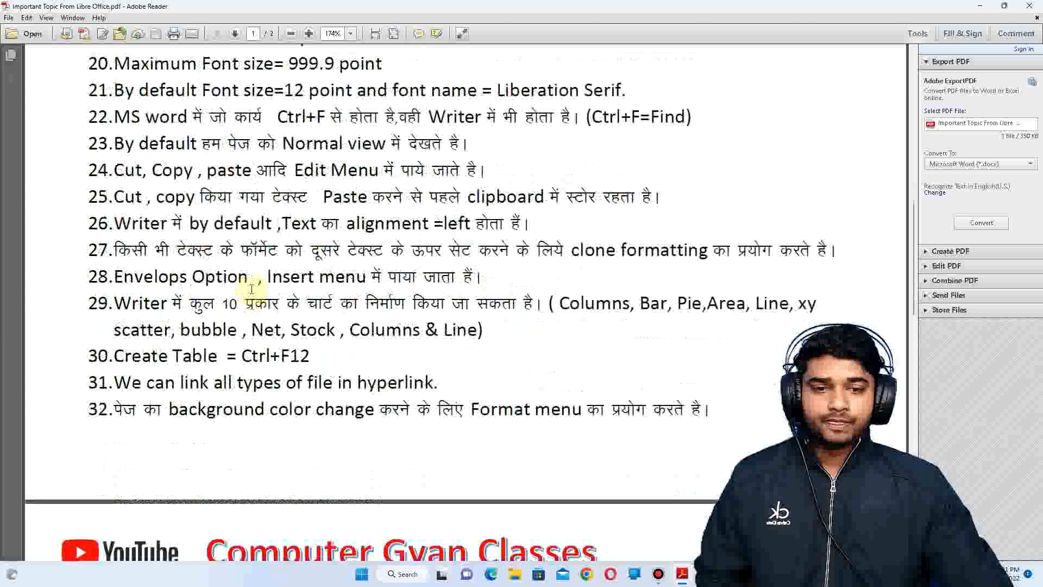
scroll(251, 293, down, 6)
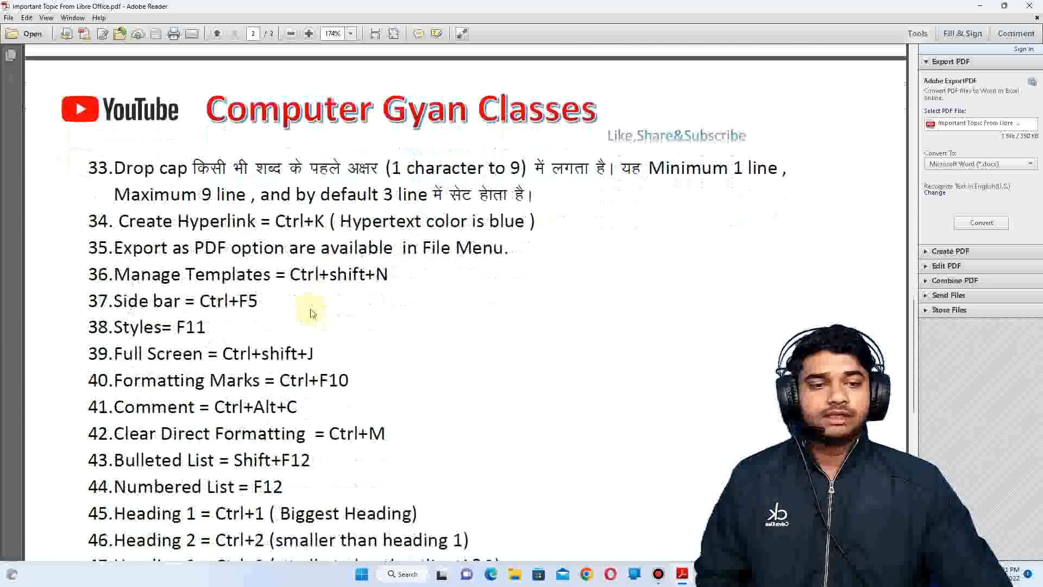
scroll(310, 313, up, 3)
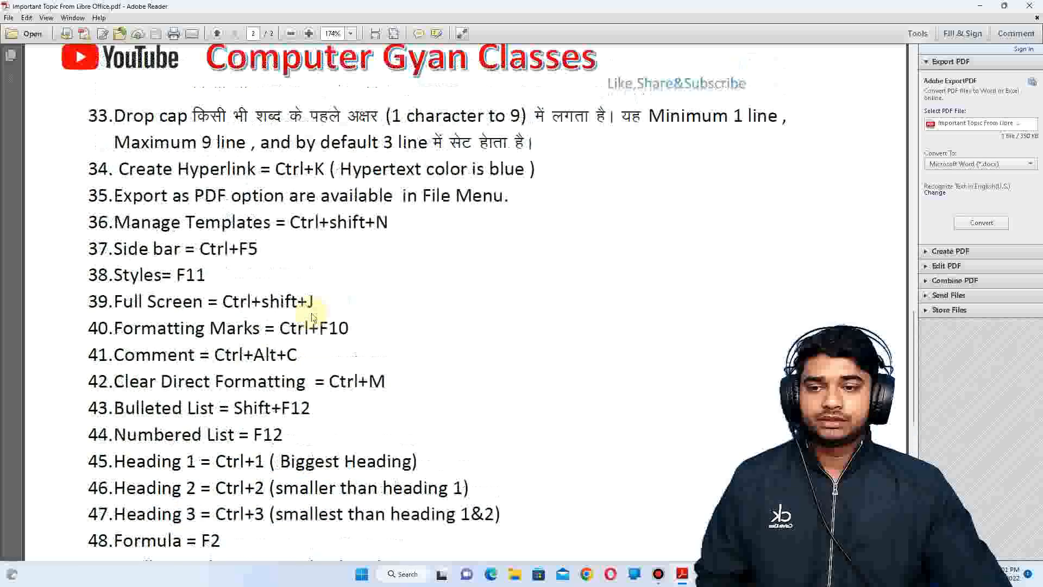
scroll(310, 314, down, 6)
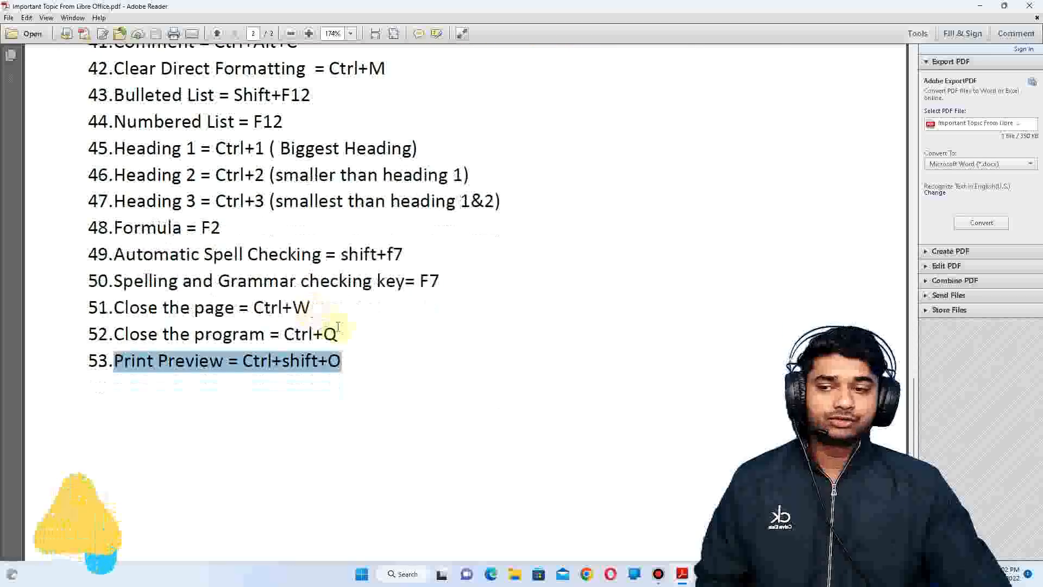
click(356, 362)
drag(114, 119, 374, 375)
click(470, 414)
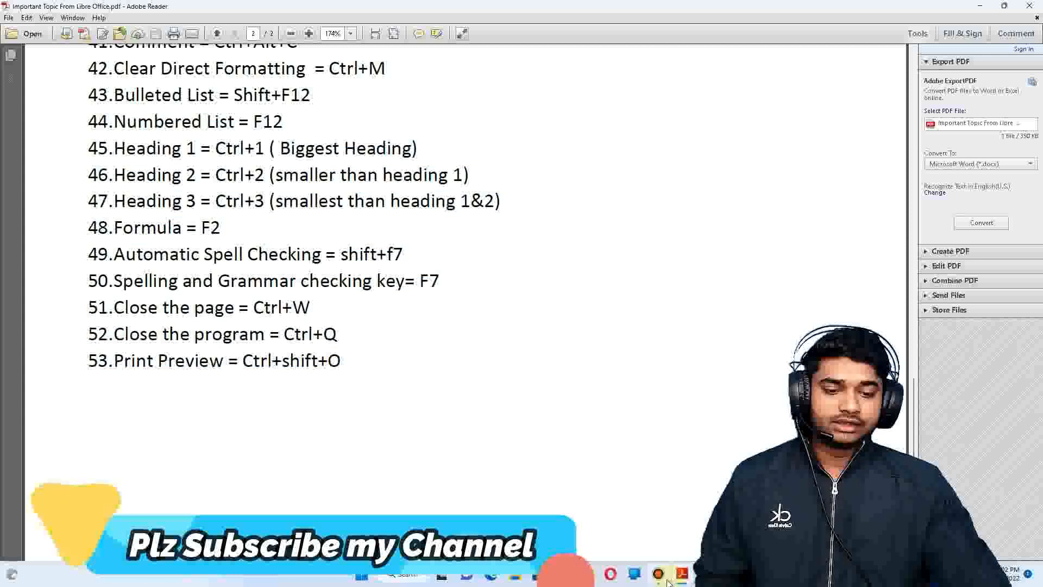
mouse_move(659, 576)
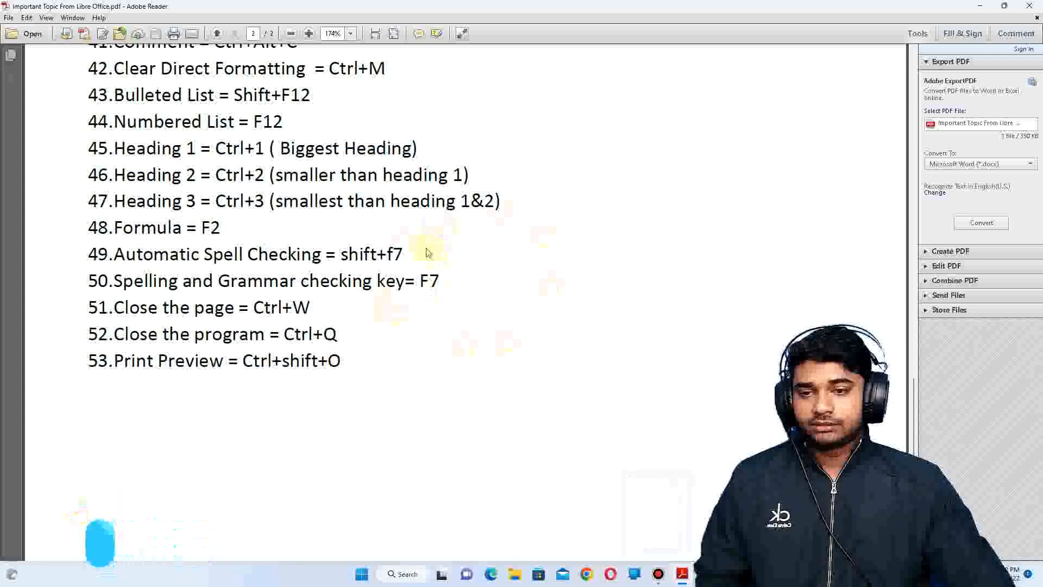